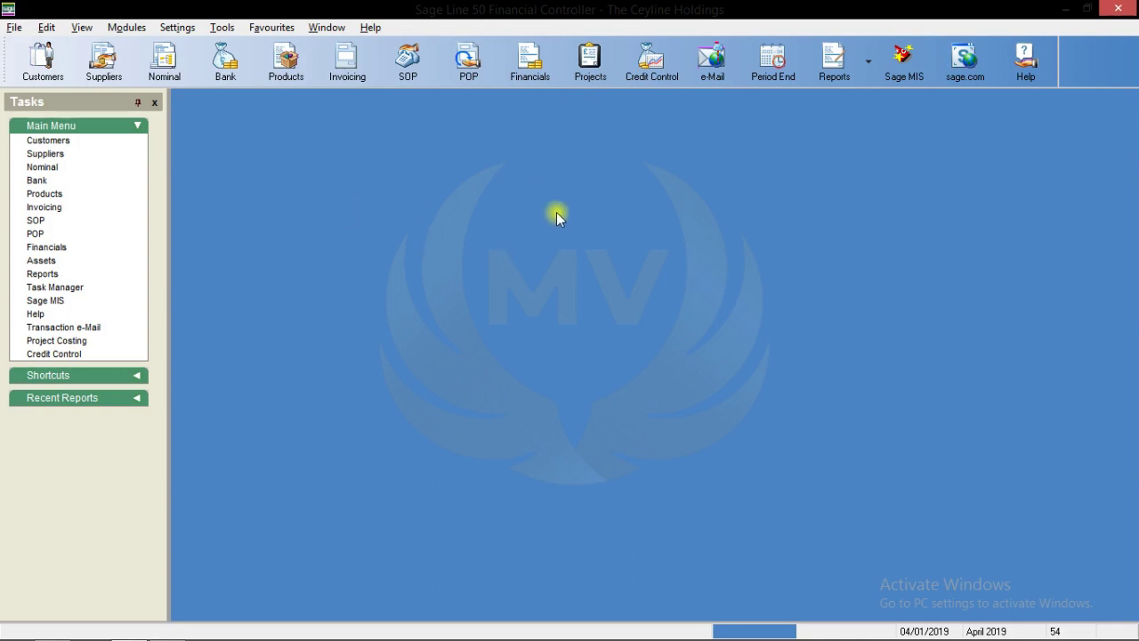
Step: Open the Fixed Assets Register and start a blank fixed asset record
click(132, 30)
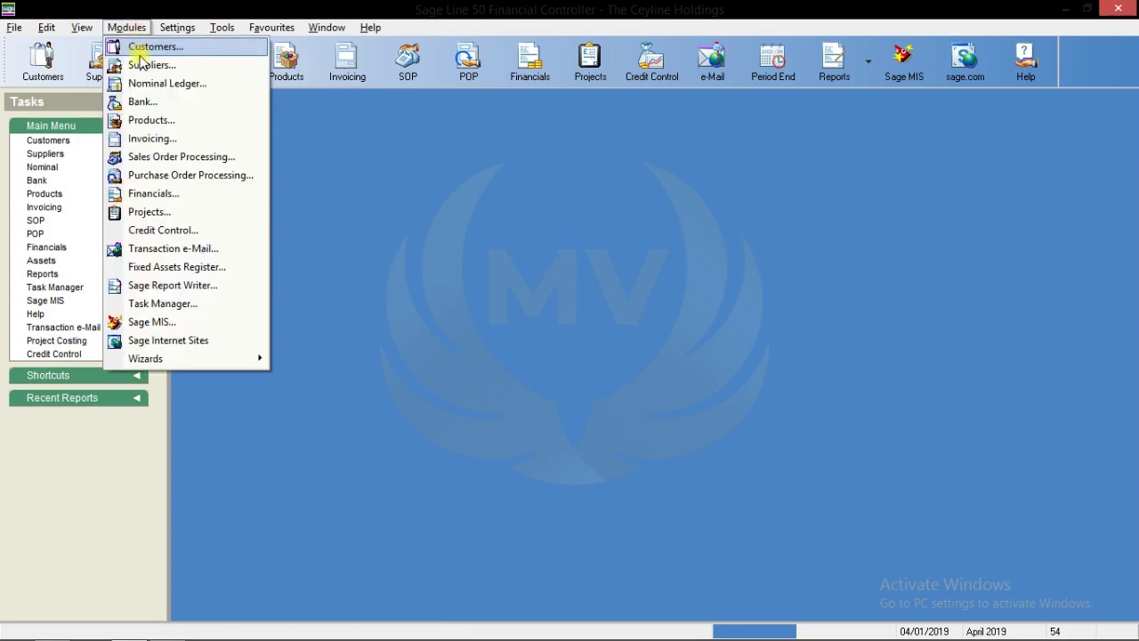
click(174, 266)
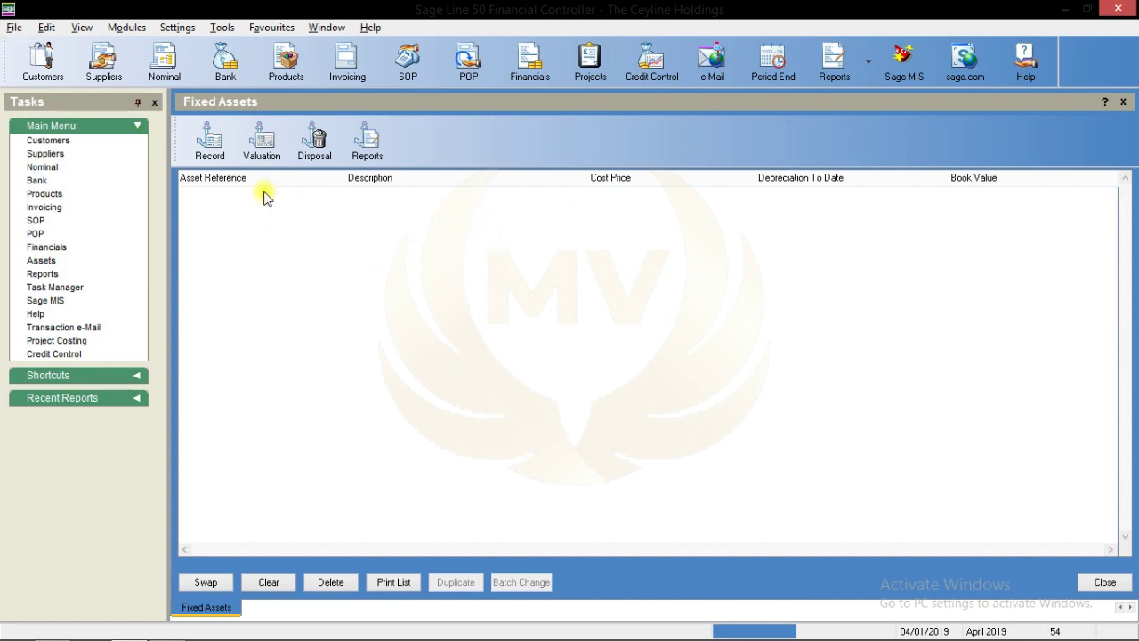
click(206, 144)
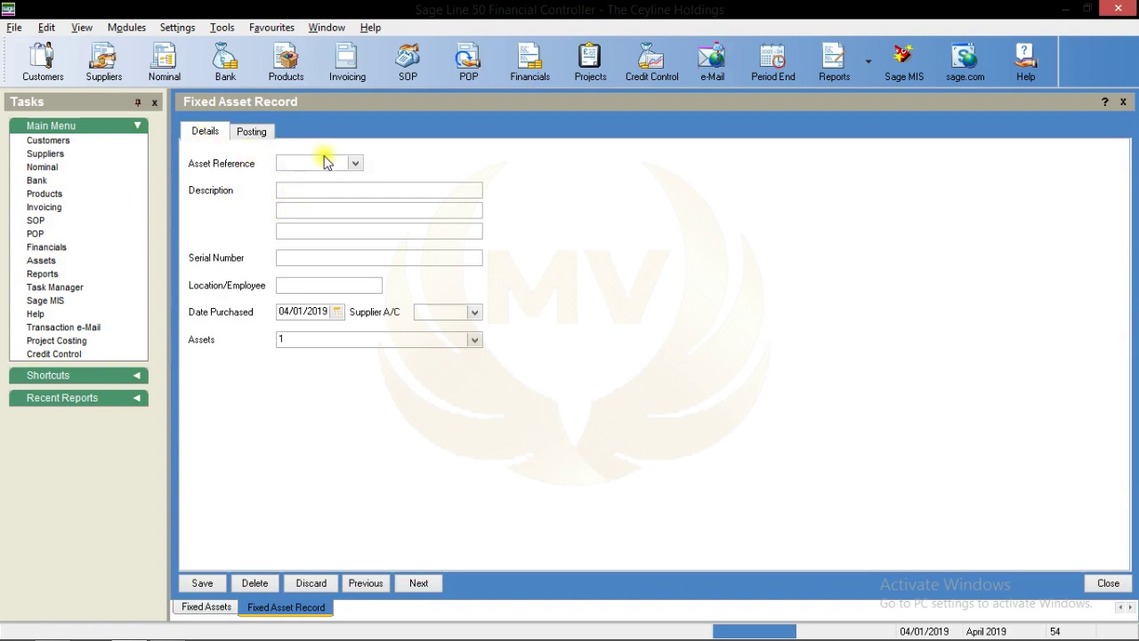
Step: Consult the fixed asset depreciation table in the Word document, and enter FA001 as the asset reference in the Sage record
key(alt+Tab)
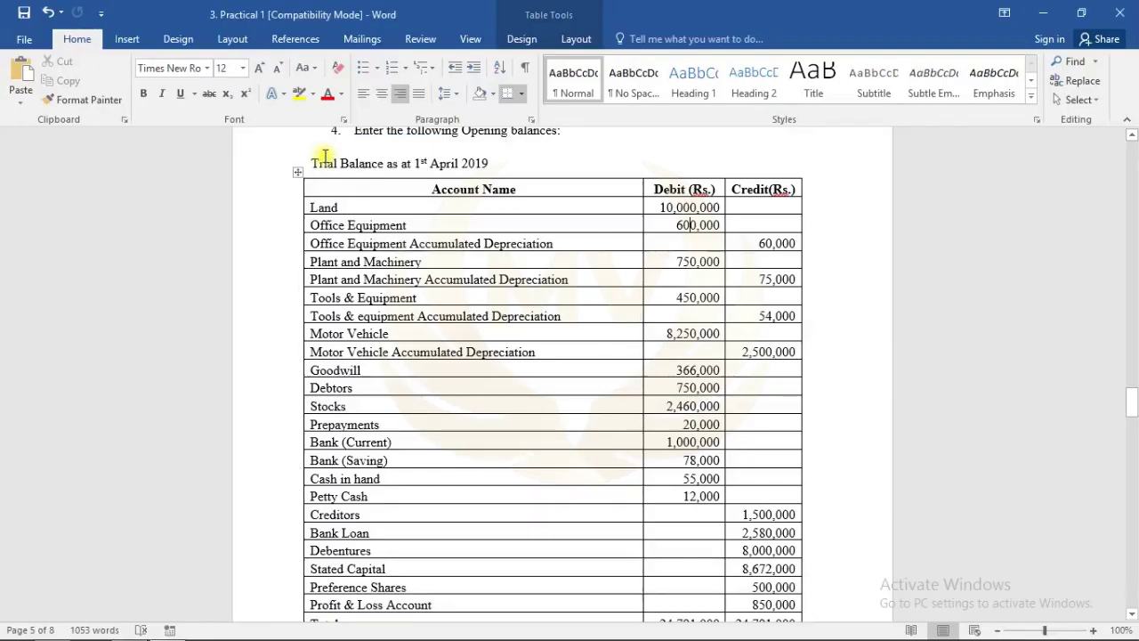
scroll(414, 222, down, 8)
scroll(485, 245, down, 5)
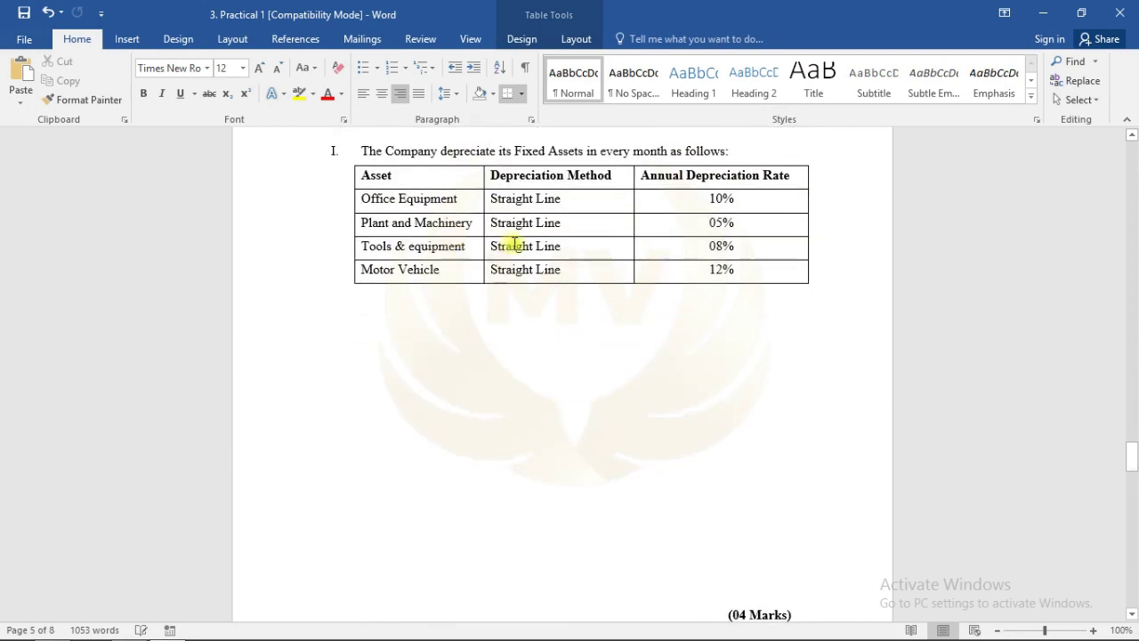
scroll(534, 267, up, 2)
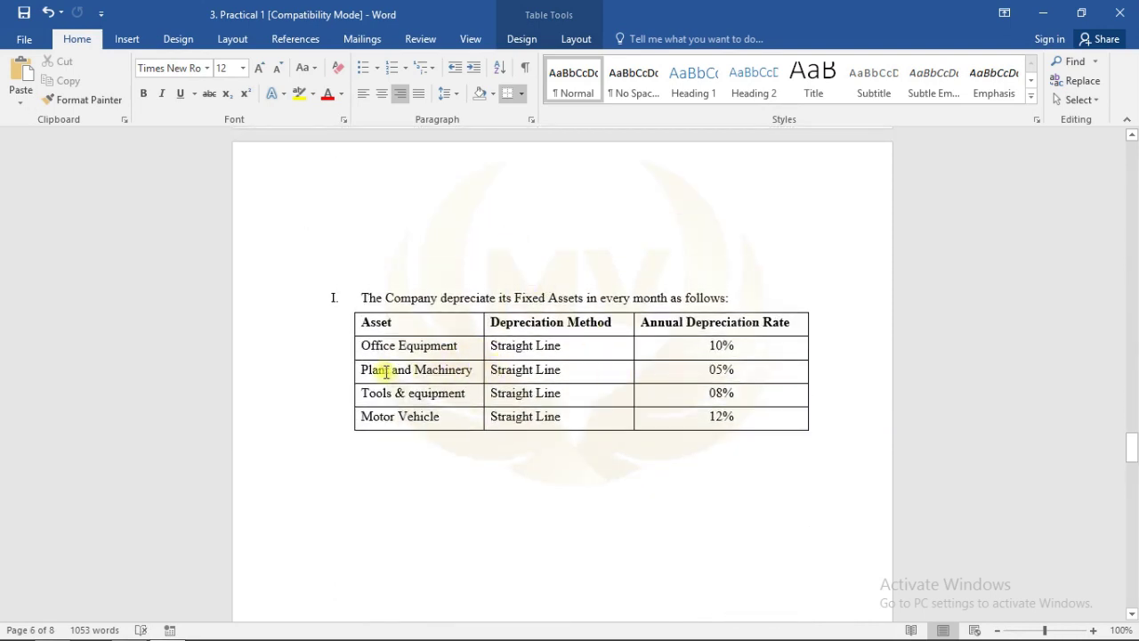
key(alt+Tab)
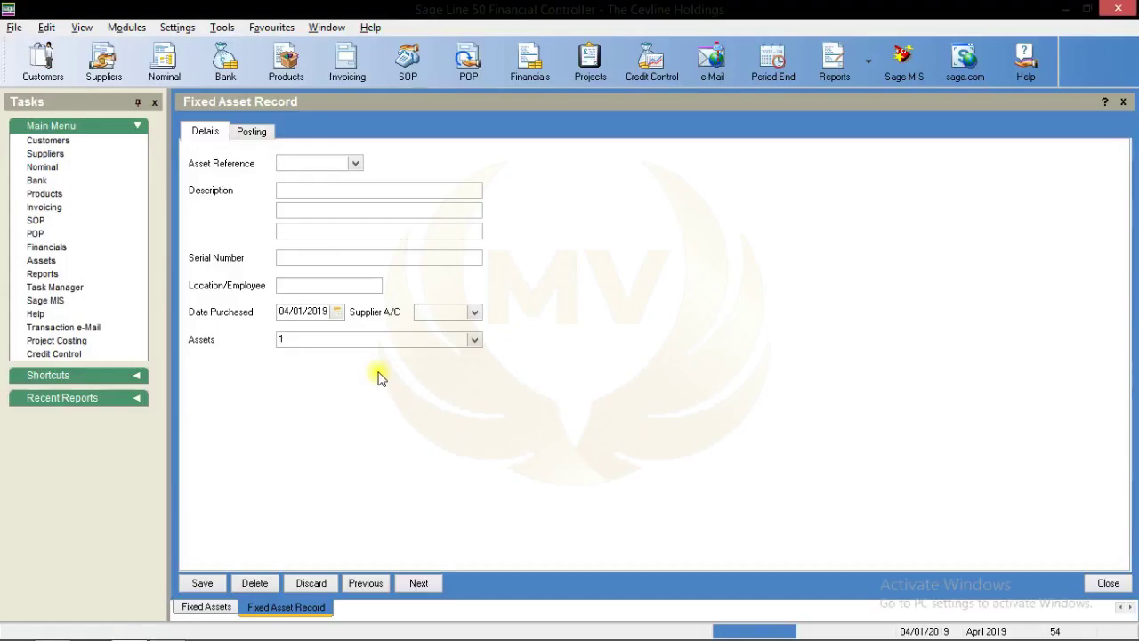
click(293, 161)
text(FA001)
Step: Copy "Office Equipment" from the depreciation table in Word into the first description line of the Sage asset record
click(296, 194)
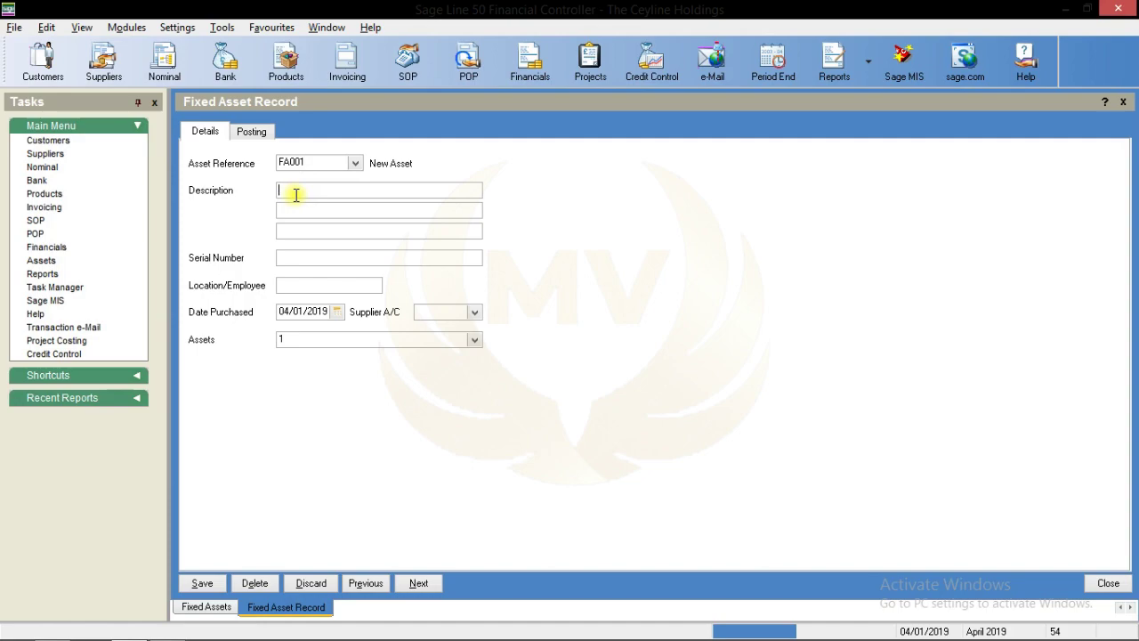
key(alt+Tab)
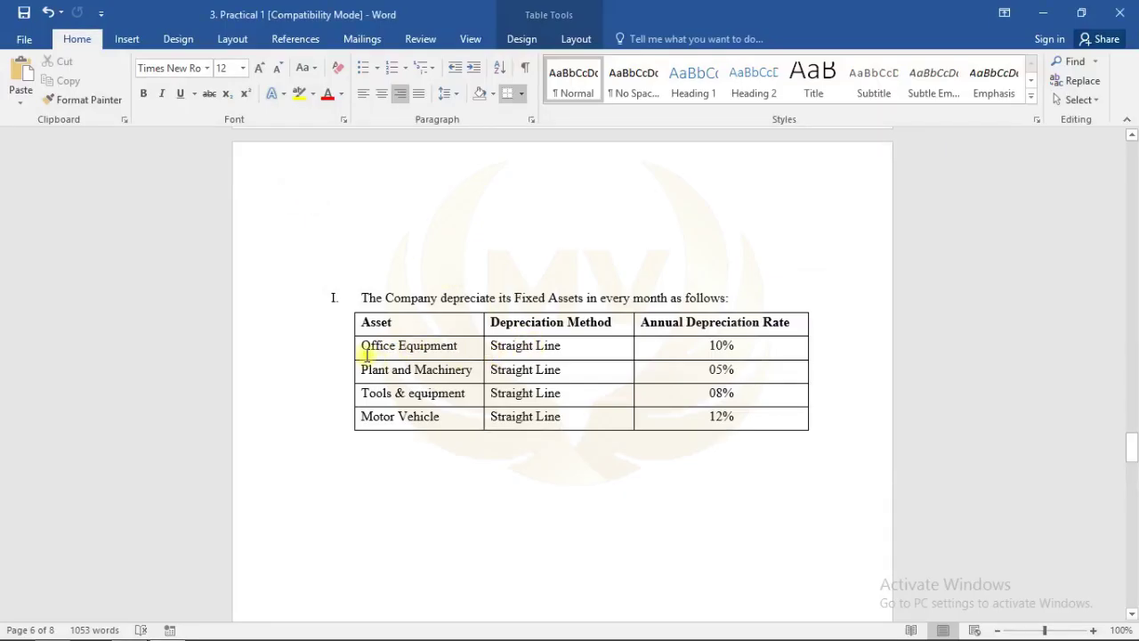
mouse_move(401, 345)
mouse_down()
mouse_move(502, 351)
mouse_move(462, 344)
mouse_up()
key(ctrl+c)
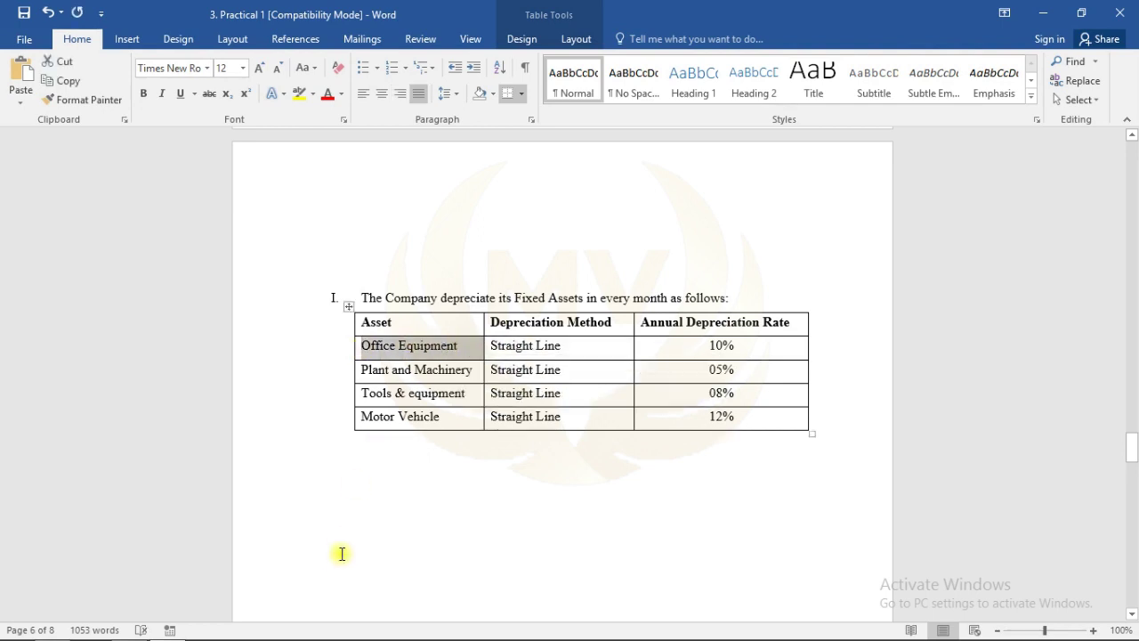
key(alt+Tab)
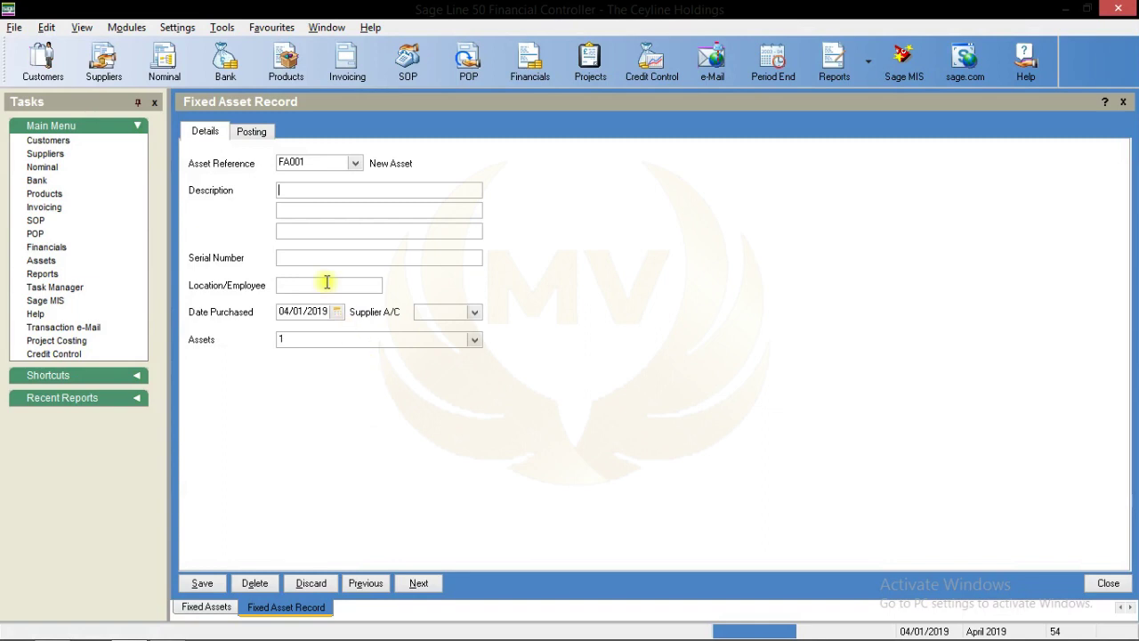
key(ctrl+v)
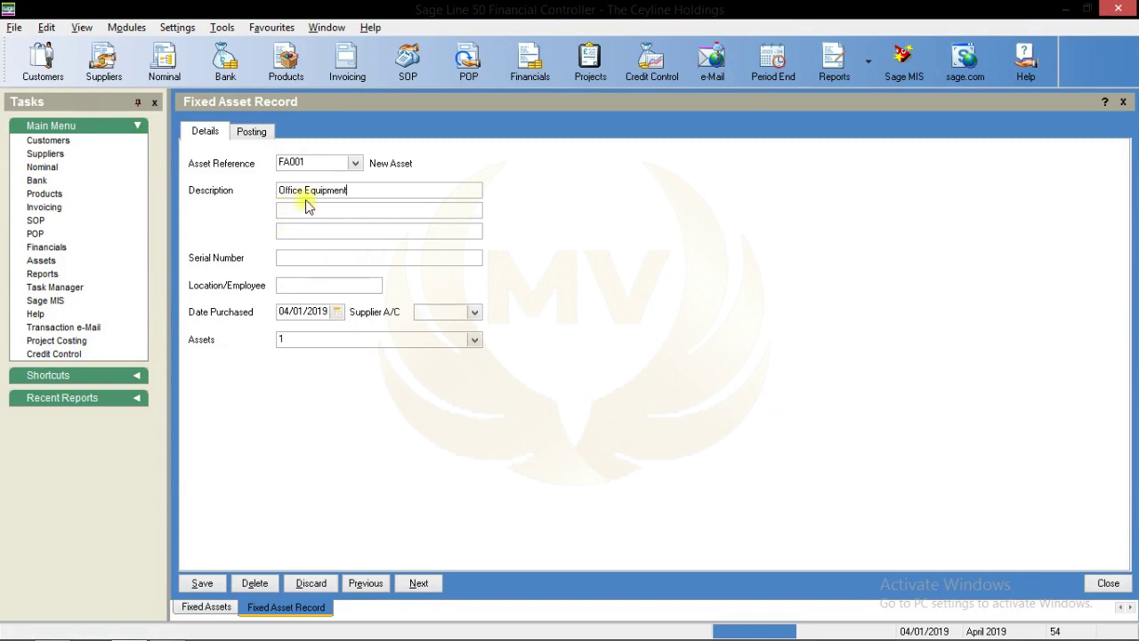
click(303, 260)
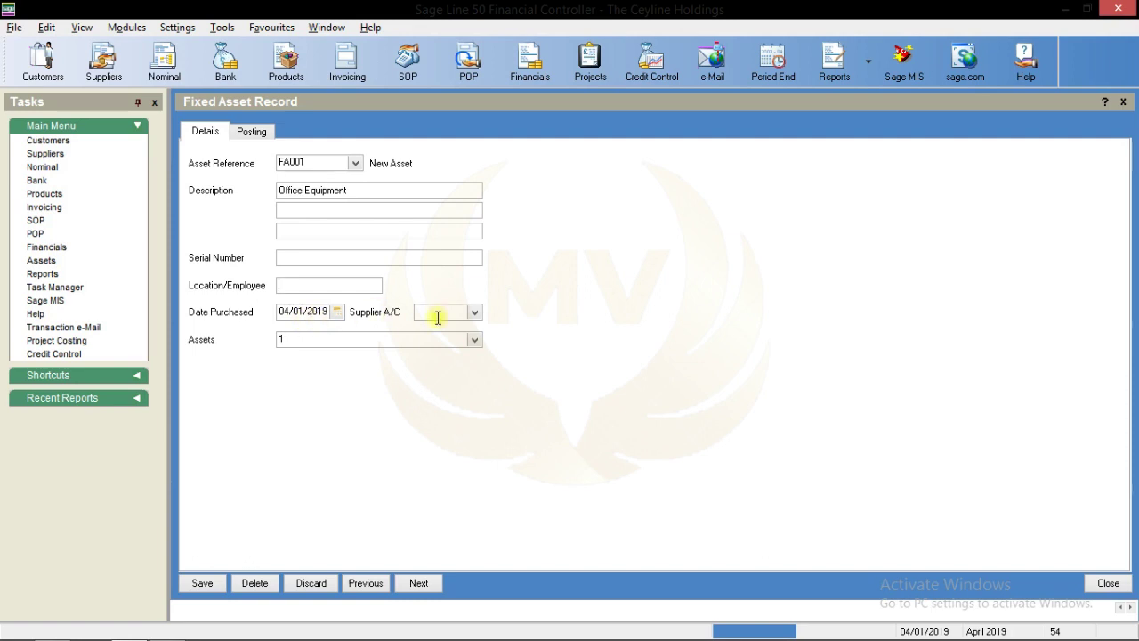
click(475, 313)
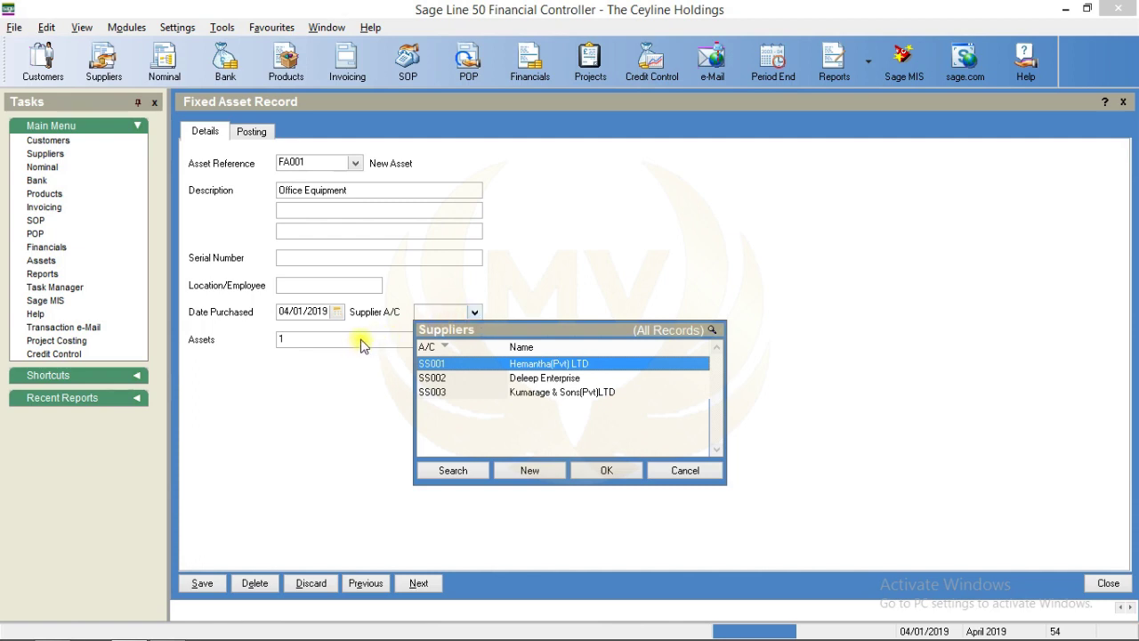
click(338, 372)
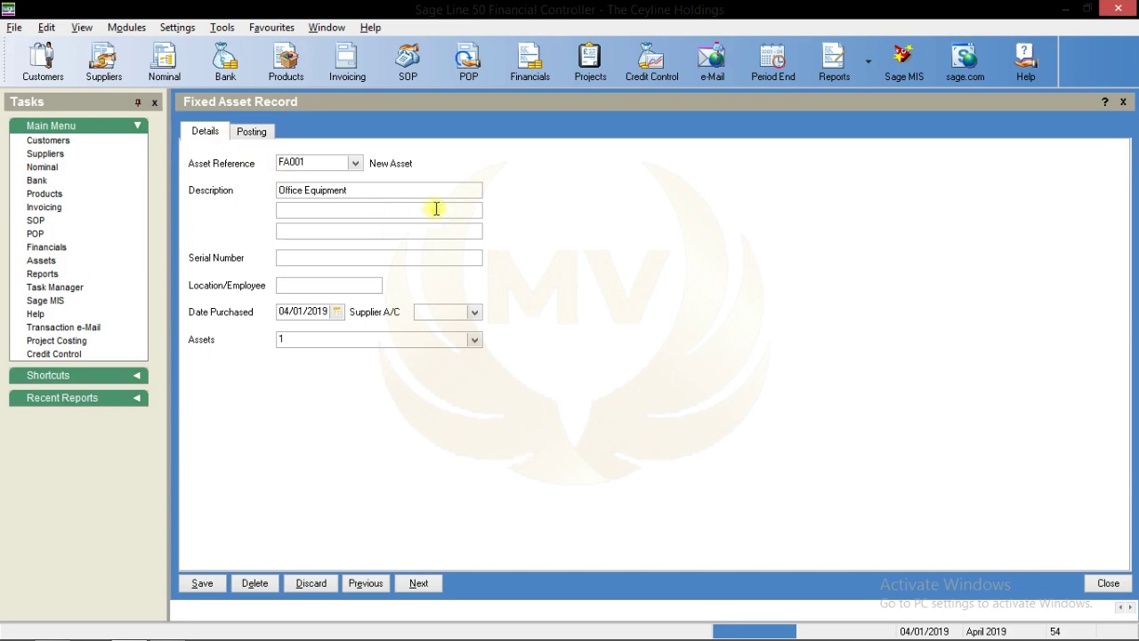
Step: In the posting details, keep department 0 and set the balance sheet depreciation code to 0150, Office Equipment Accumulated Depreciation
click(255, 137)
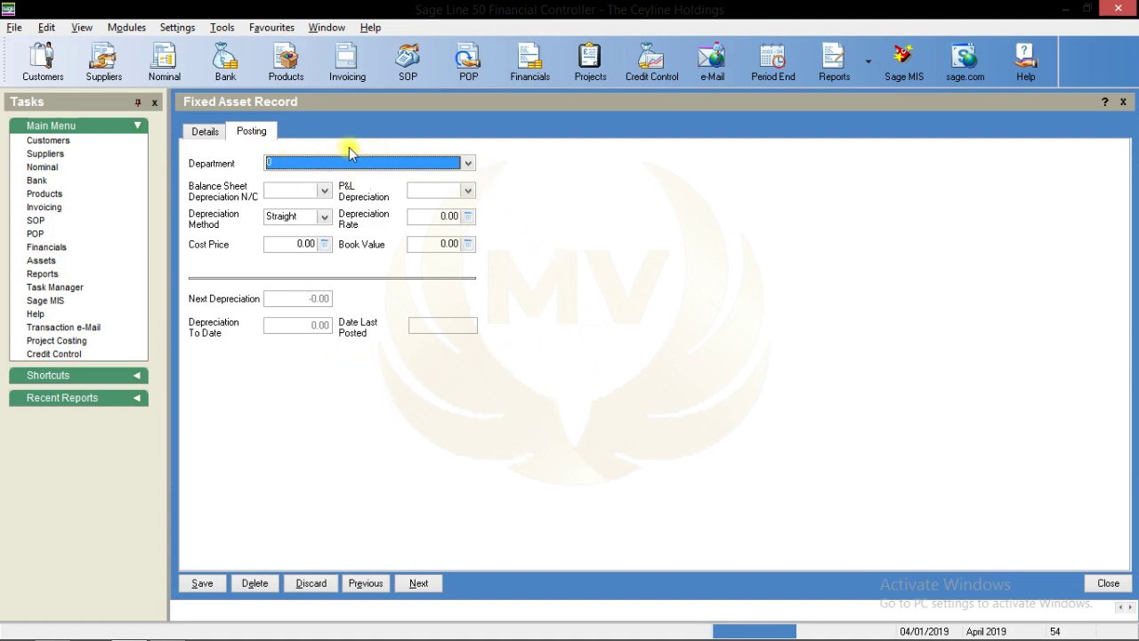
click(466, 163)
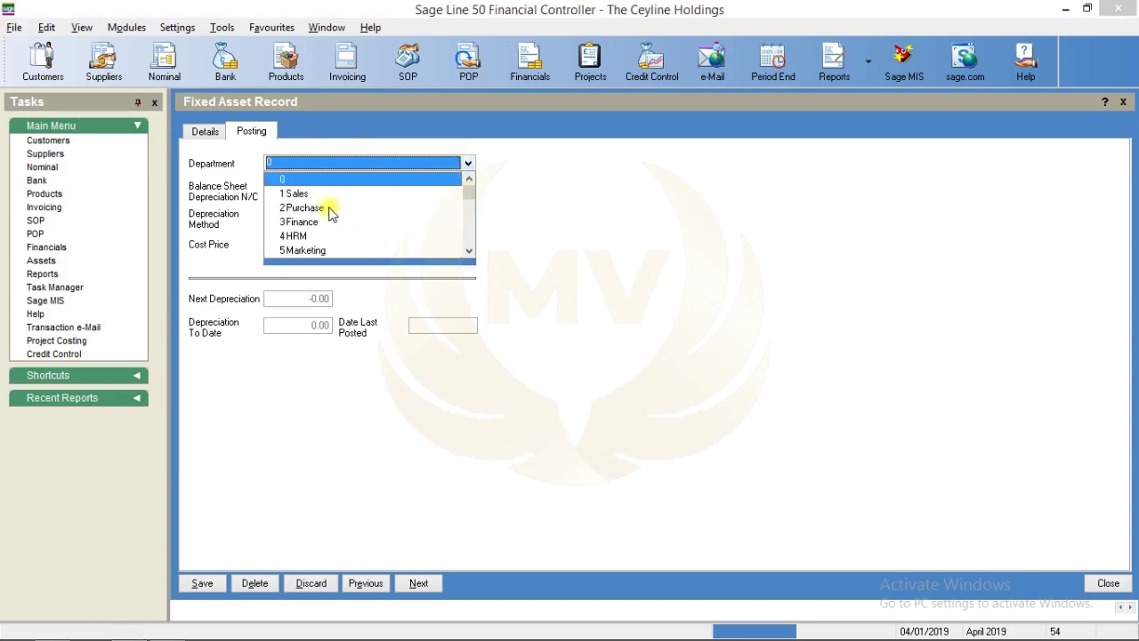
click(285, 181)
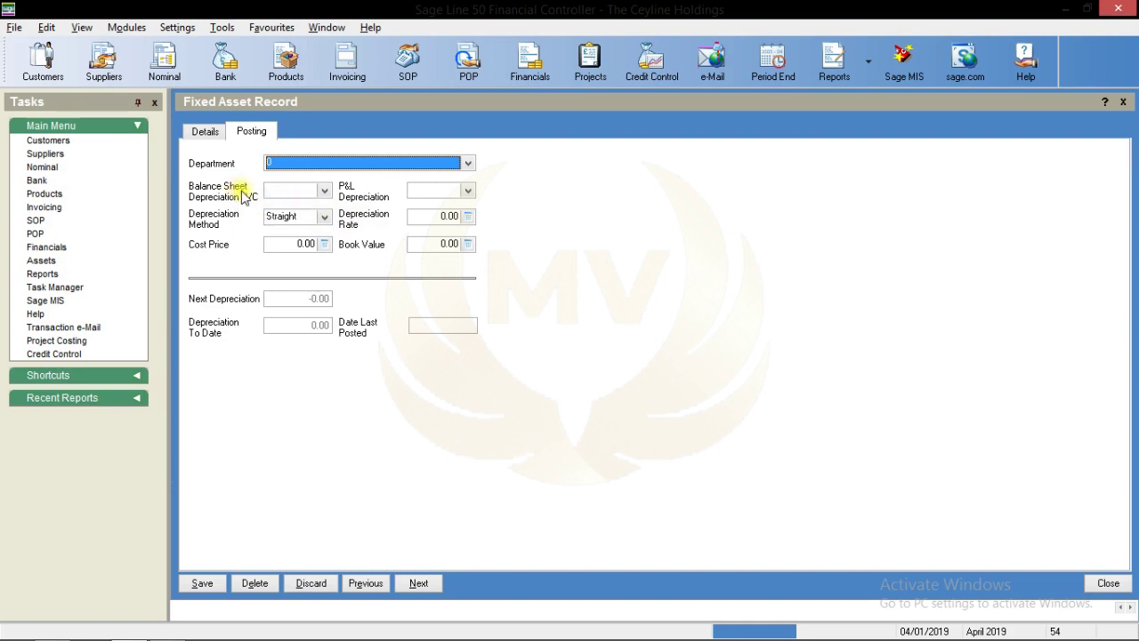
click(325, 191)
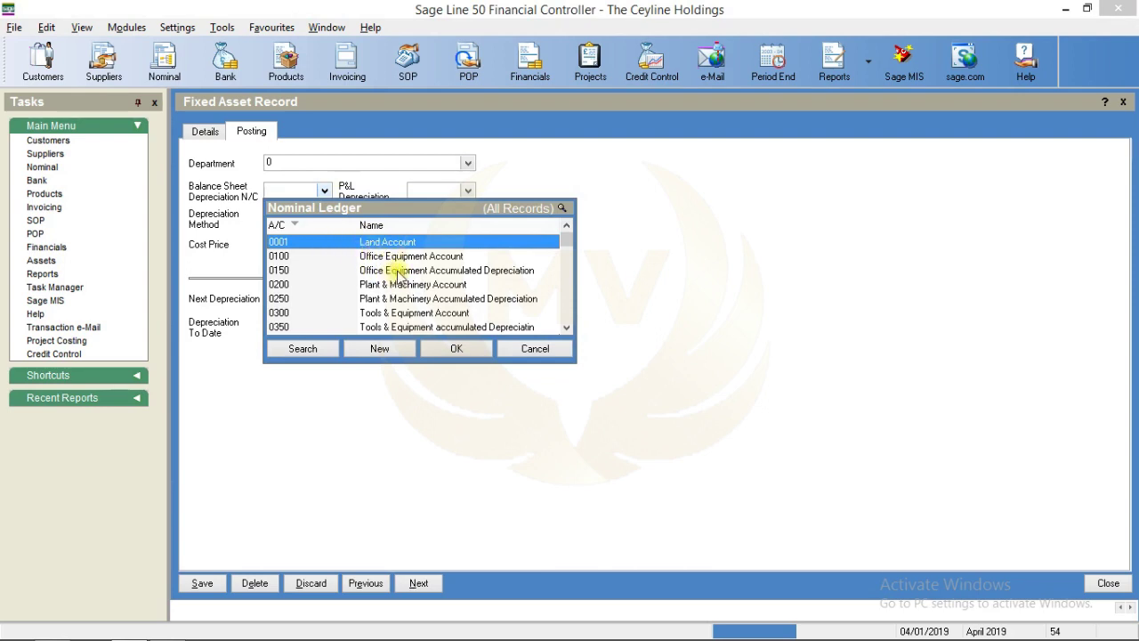
click(432, 272)
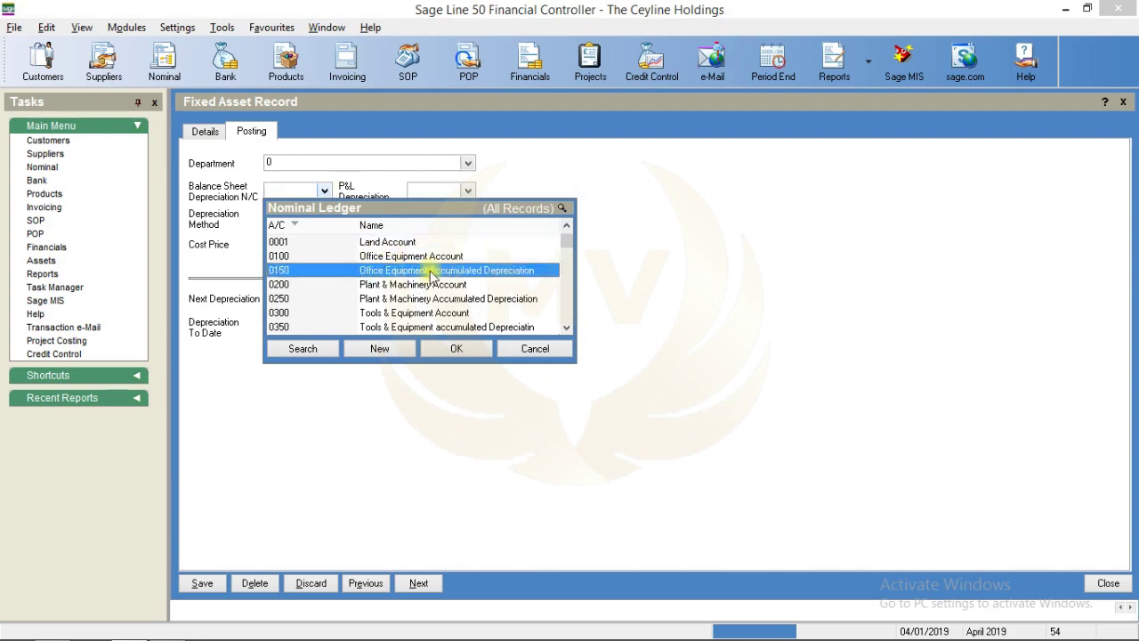
click(456, 348)
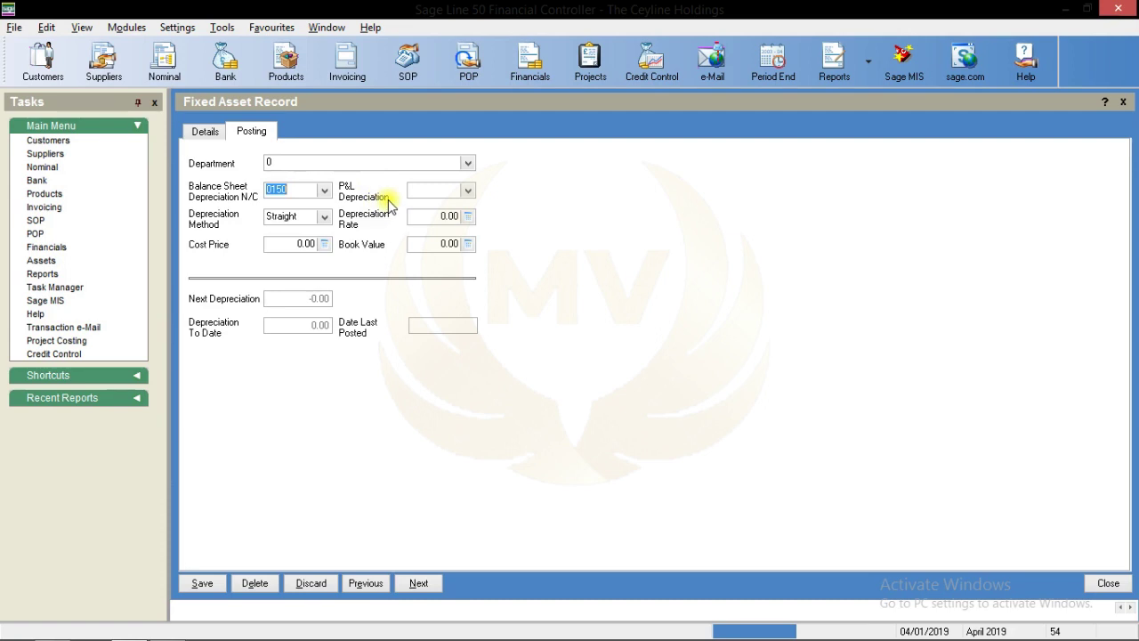
Step: Set the P&L depreciation code to 7000, Office Equipment Depreciation
click(467, 191)
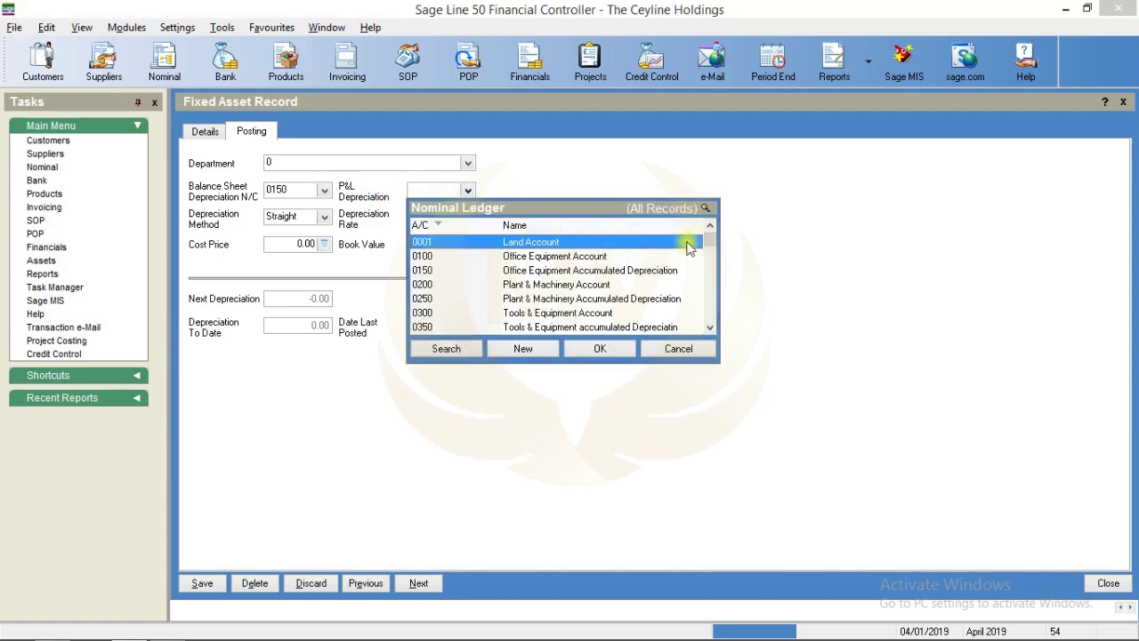
click(611, 270)
key(Down)
key(Down)
key(Down)
key(Down)
key(Down)
key(Down)
key(Down)
key(Down)
key(Down)
key(Down)
key(Down)
key(Down)
key(Down)
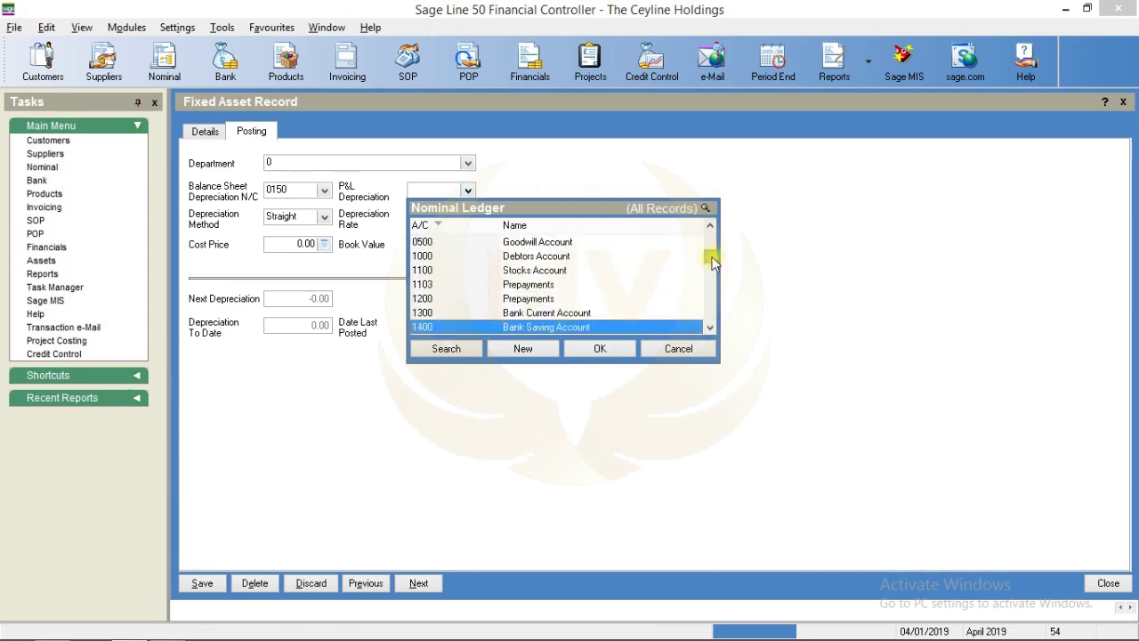
key(End)
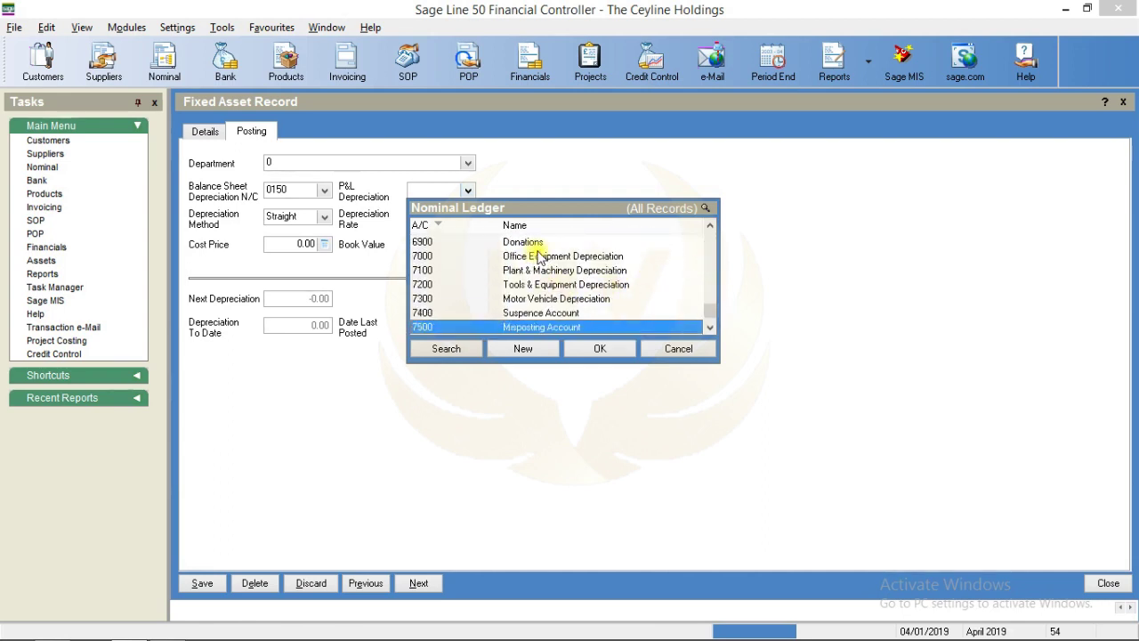
click(574, 259)
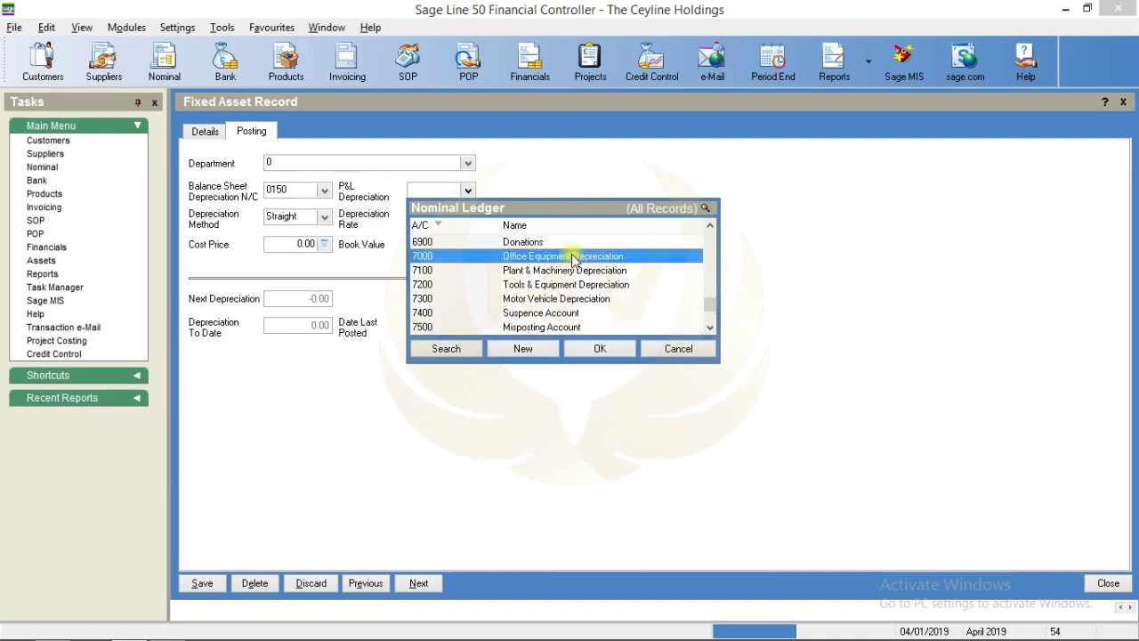
click(602, 347)
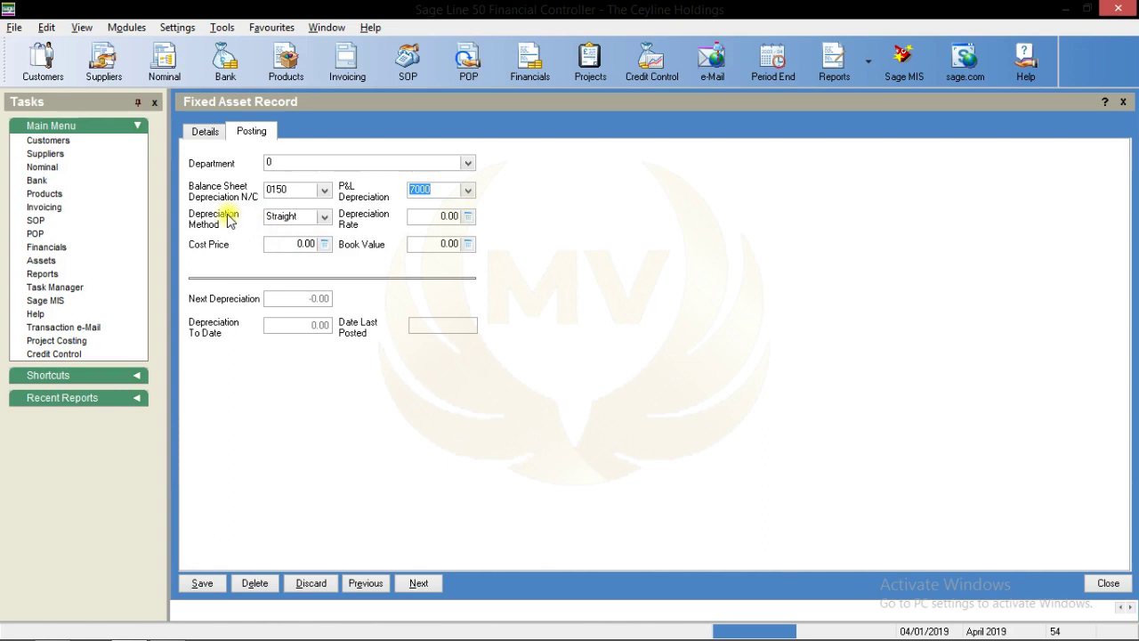
Step: Check the Office Equipment depreciation method in the Word table and choose Straight as the method in the Sage record
click(324, 221)
click(304, 233)
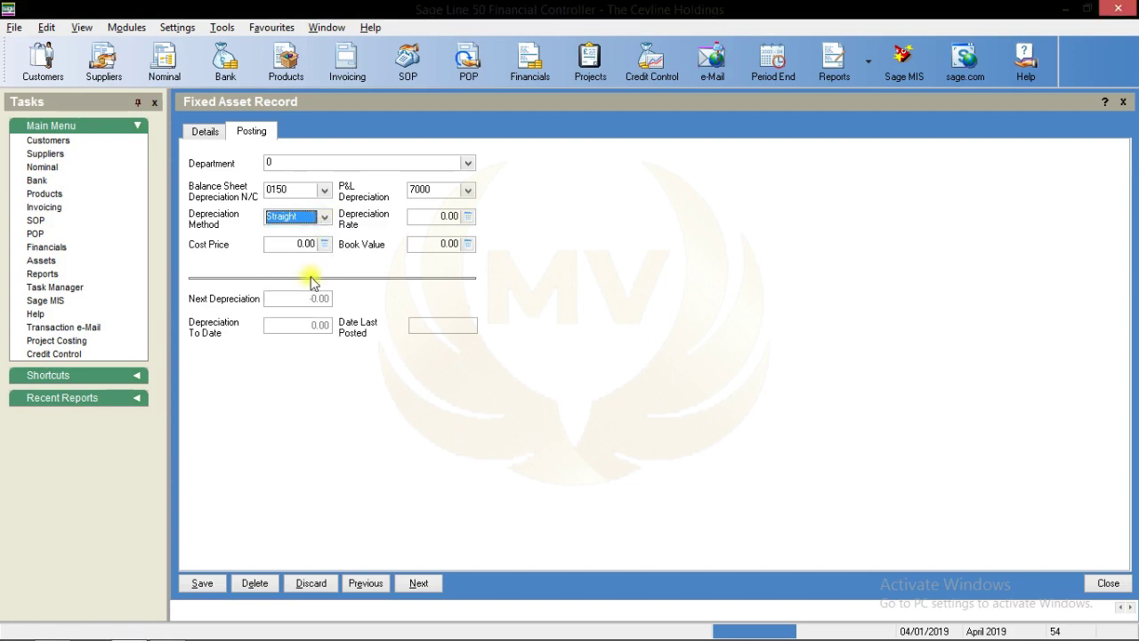
key(alt+Tab)
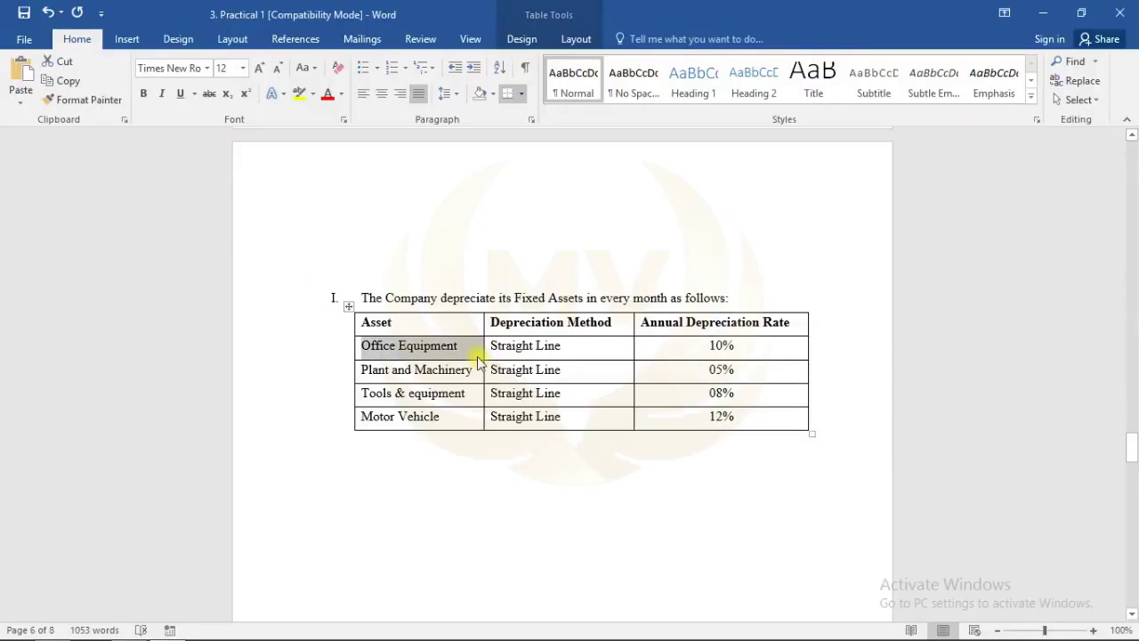
click(513, 345)
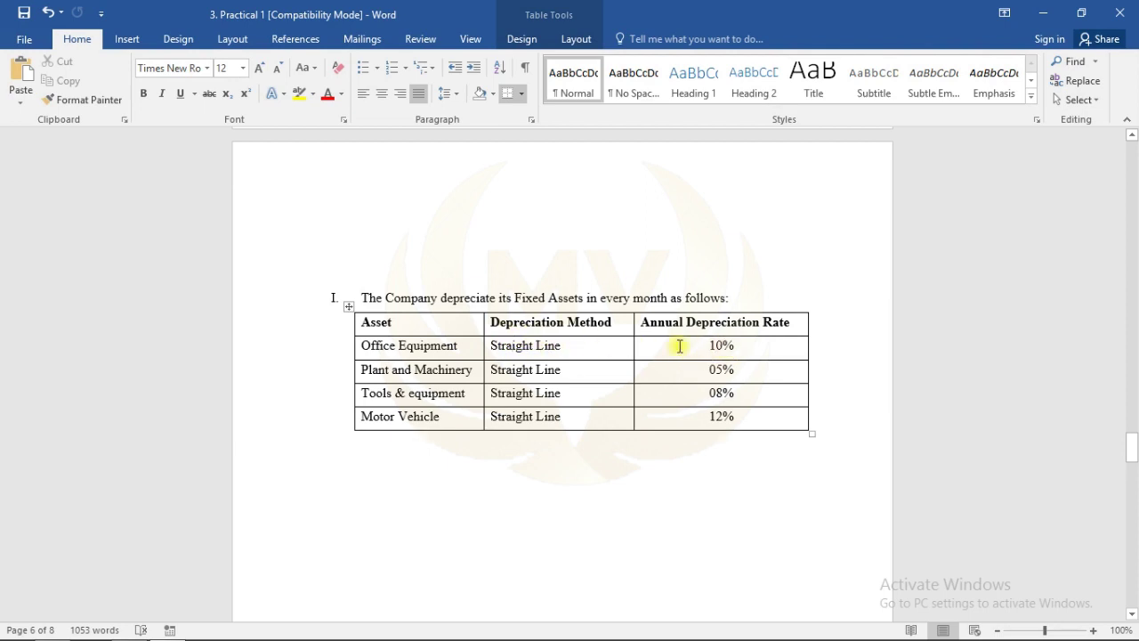
key(alt+Tab)
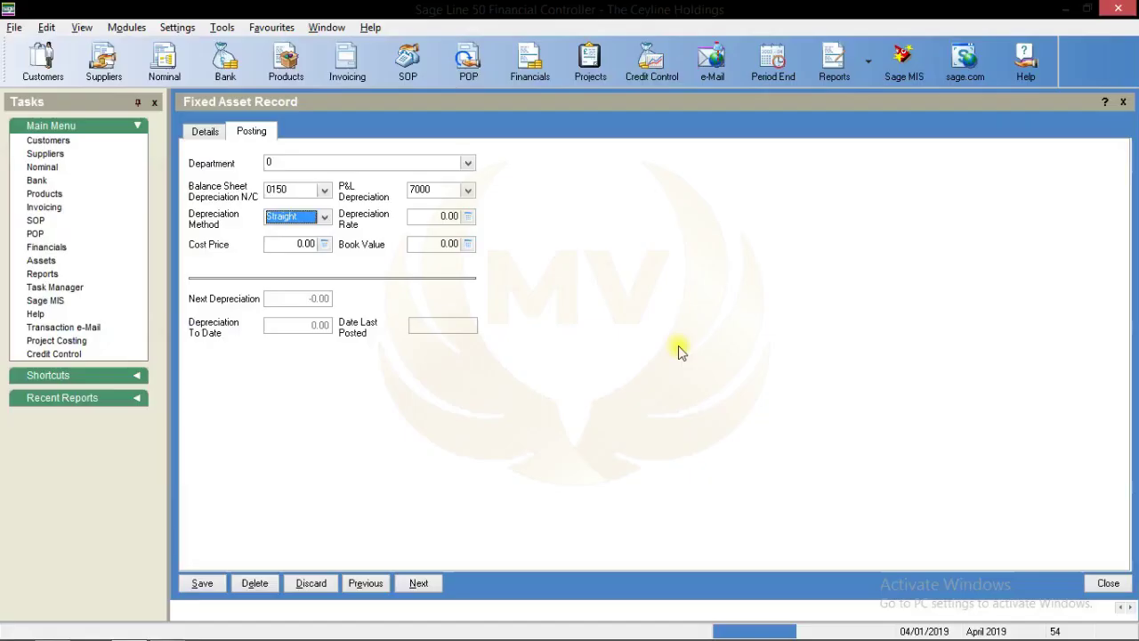
click(325, 217)
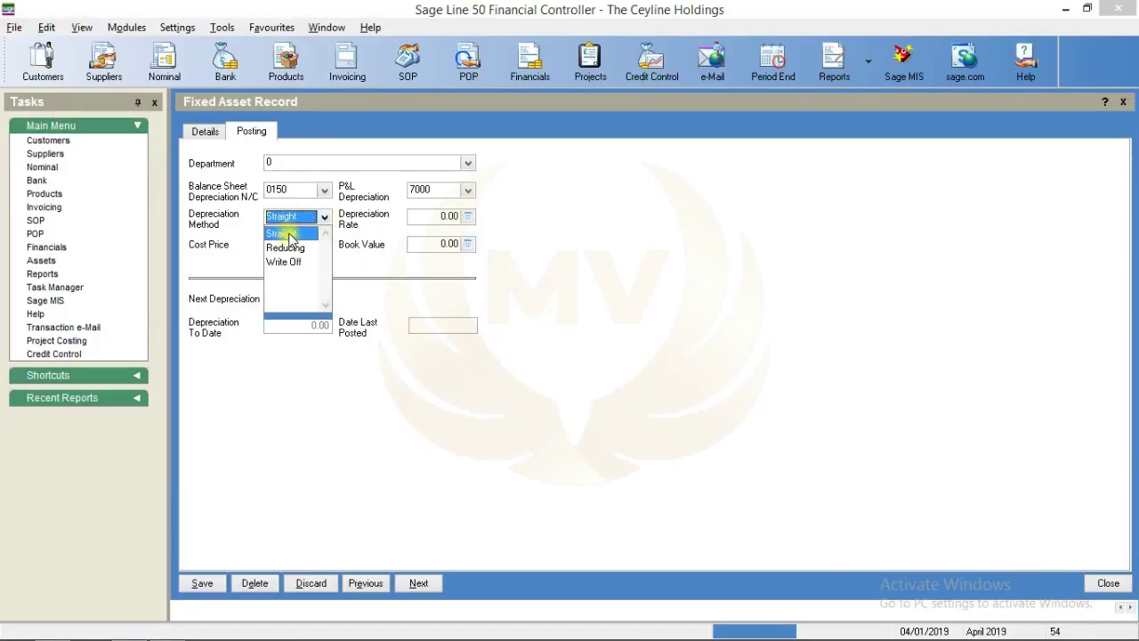
click(288, 235)
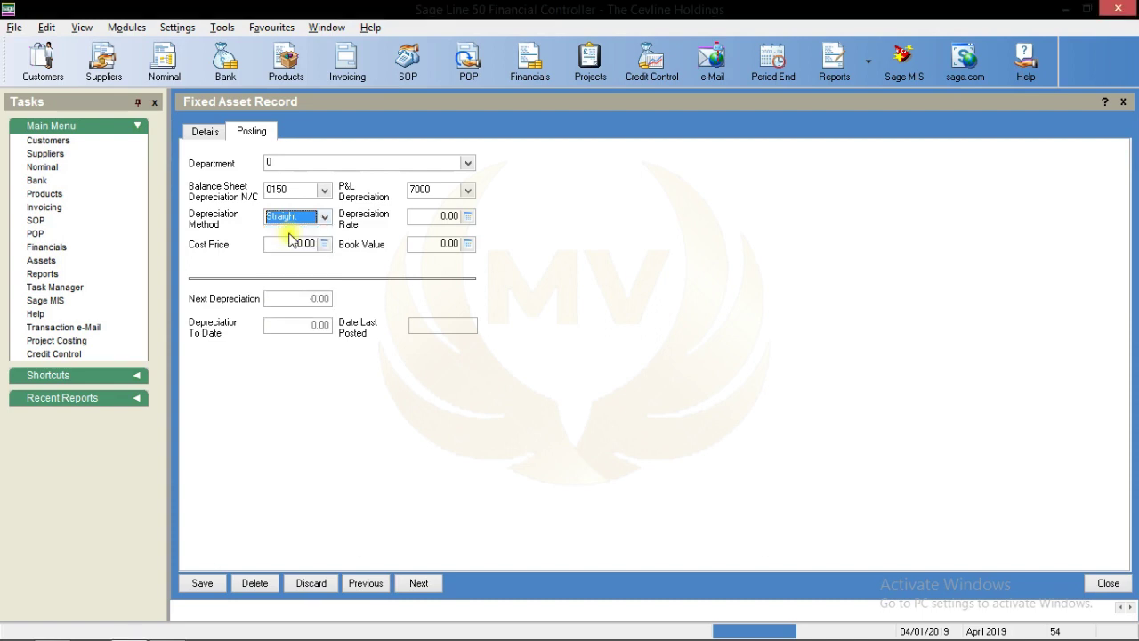
Step: Set the asset's depreciation rate to 10
click(420, 216)
drag(449, 215, 382, 219)
text(10)
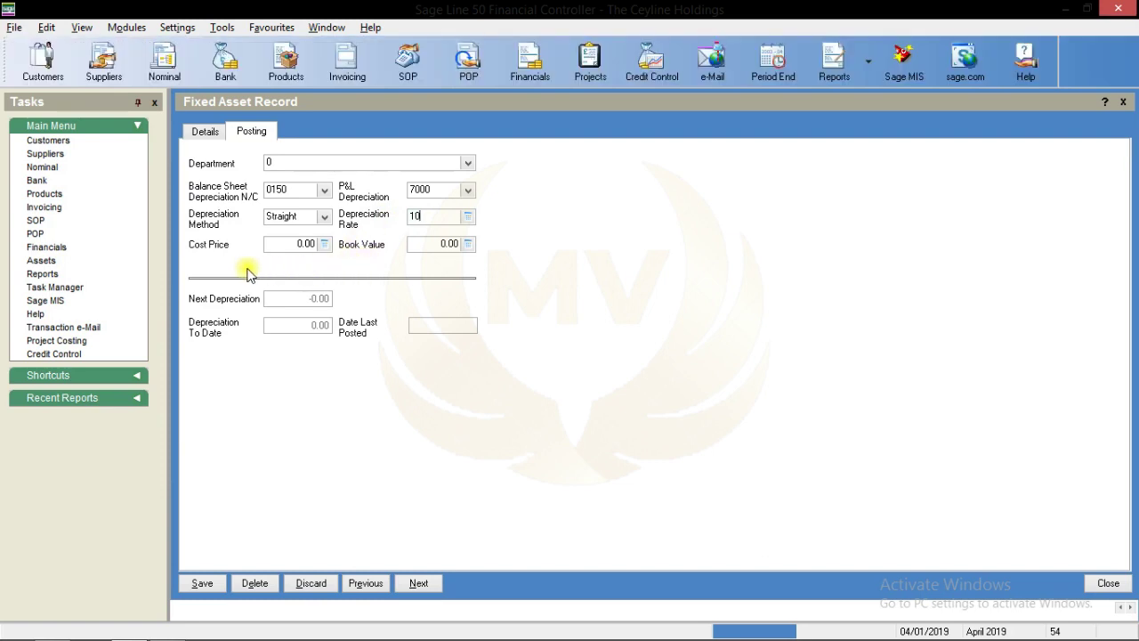
Step: Look up the Office Equipment debit balance in the Word trial balance and set the Sage asset's cost price to 600000
click(283, 248)
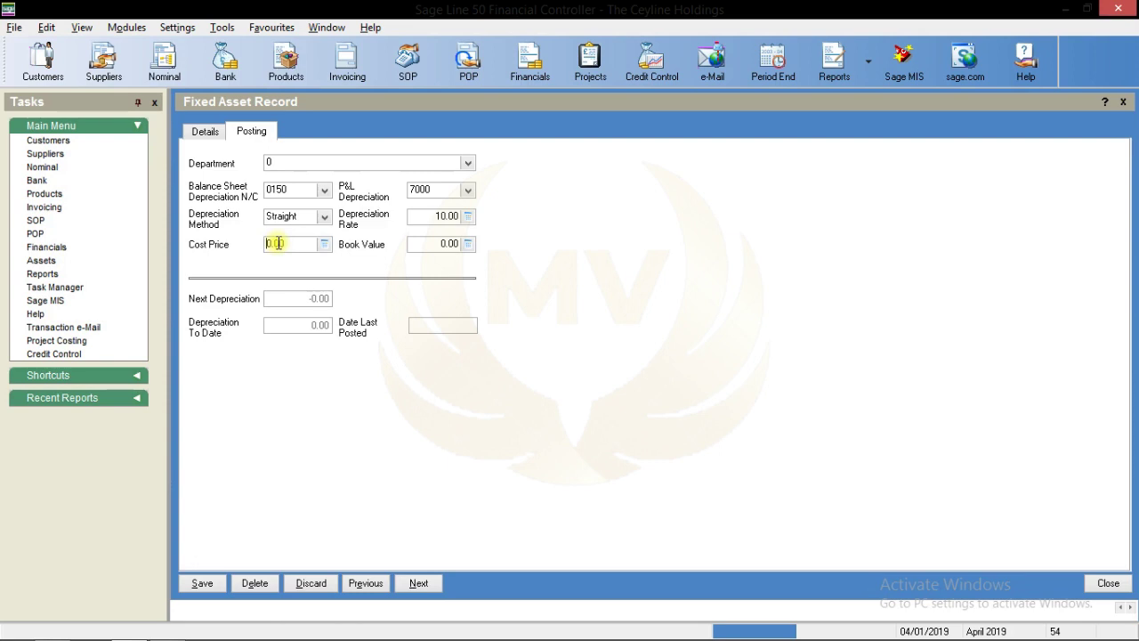
double_click(267, 246)
key(alt+Tab)
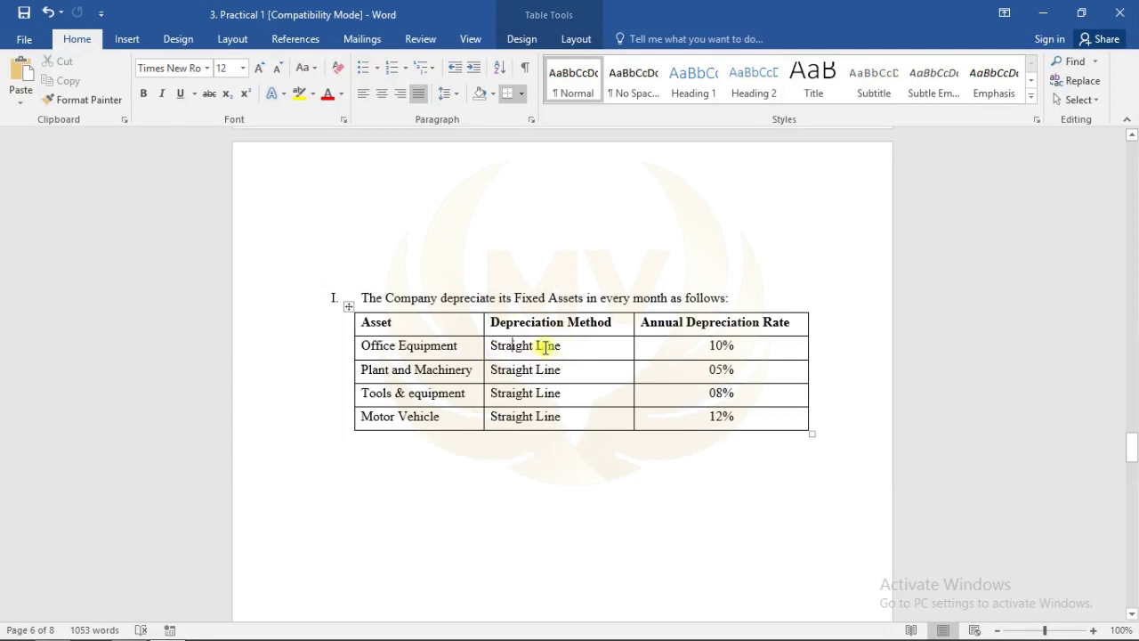
scroll(650, 320, up, 12)
scroll(650, 320, down, 4)
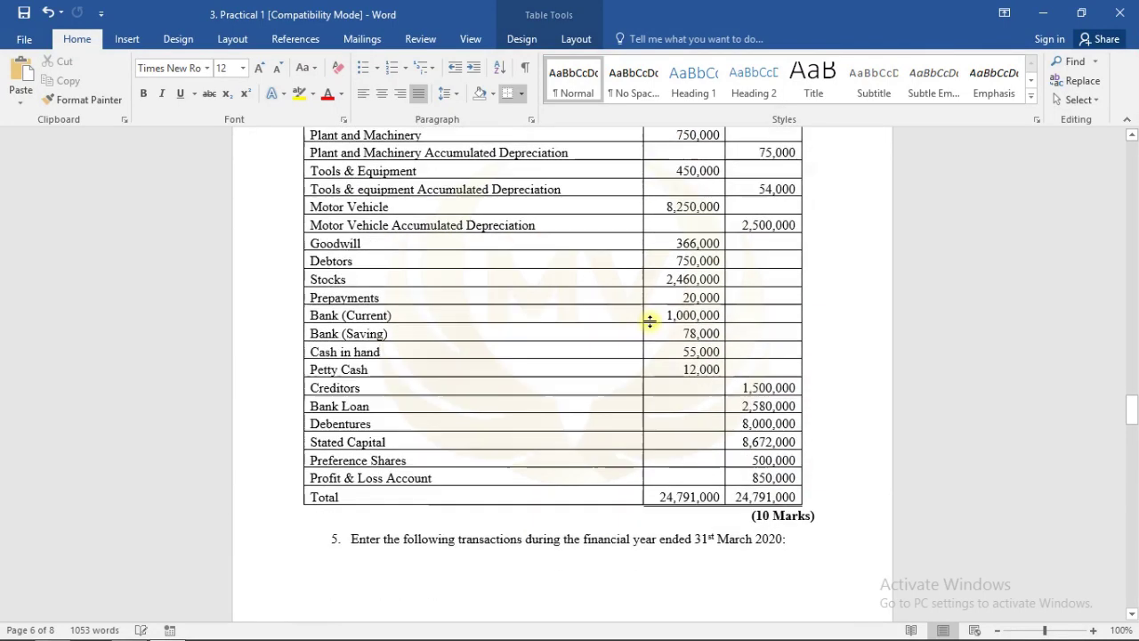
scroll(648, 321, up, 1)
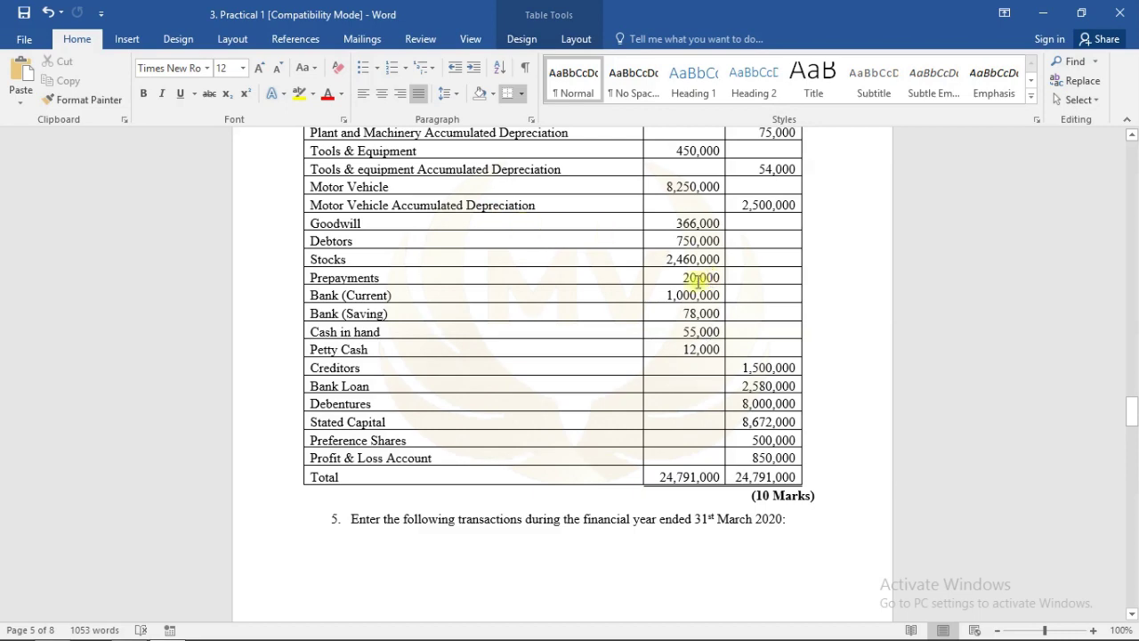
scroll(610, 255, up, 3)
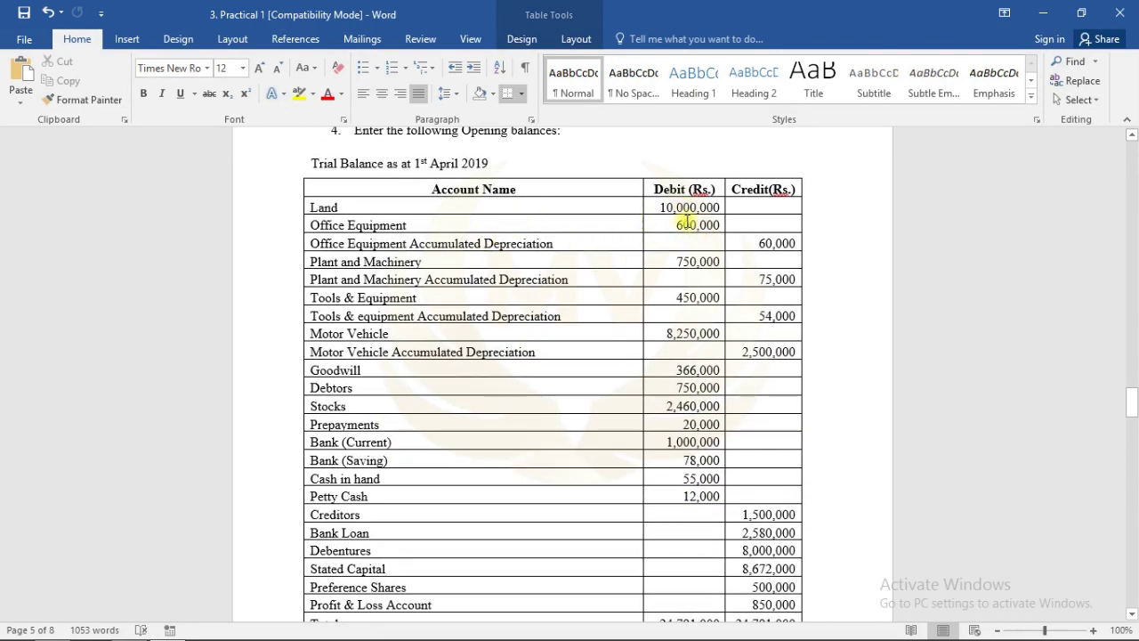
key(alt+Tab)
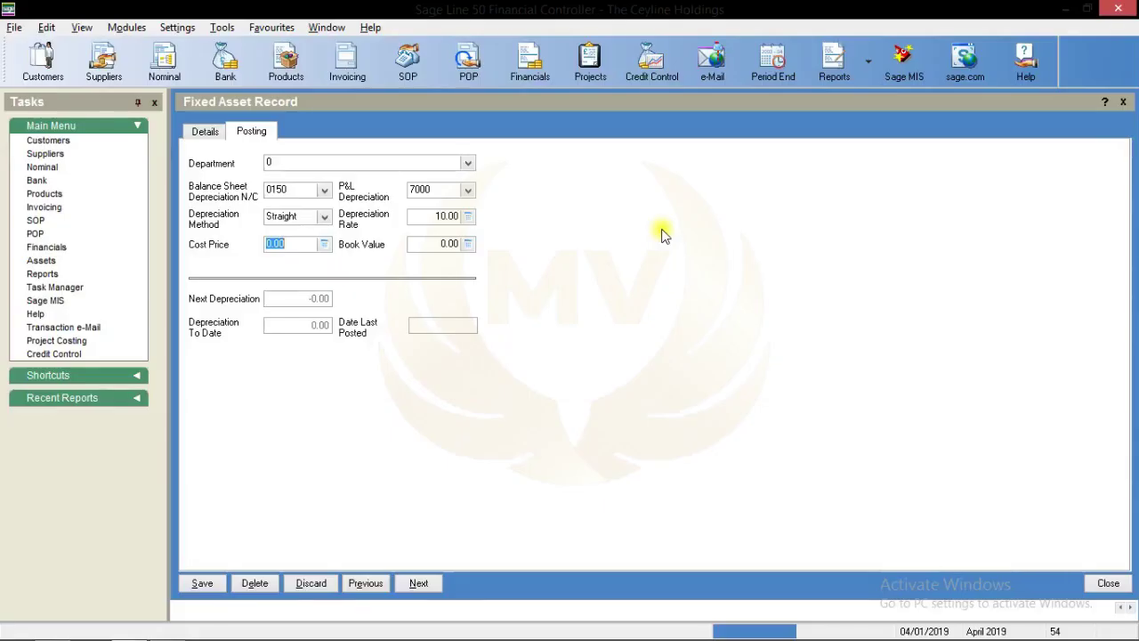
text(600000)
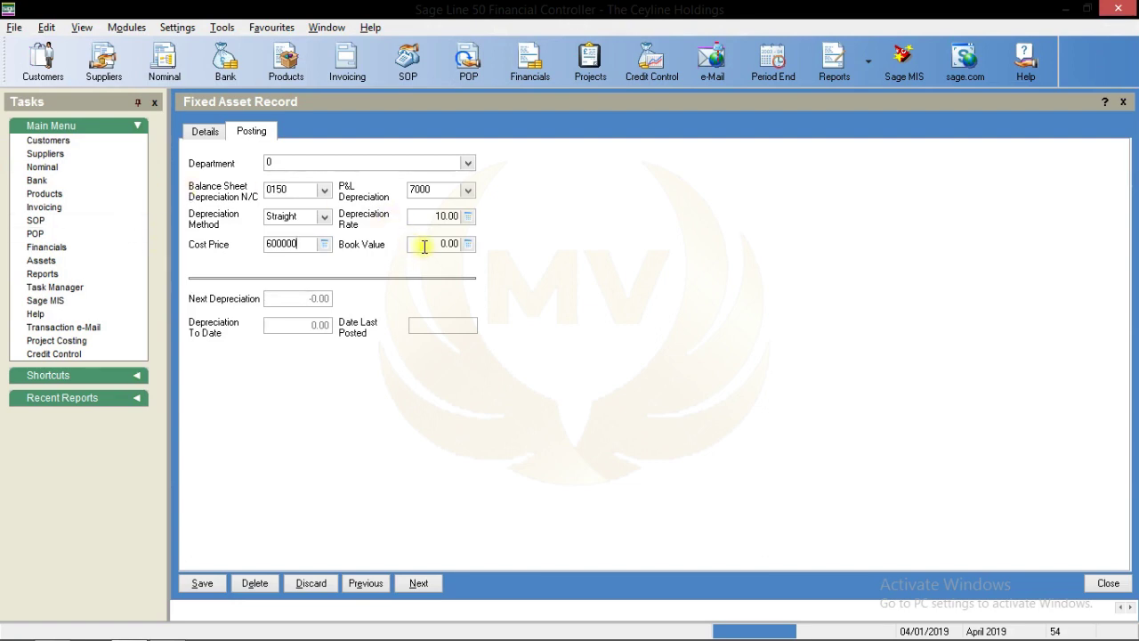
Step: Check the Office Equipment balances in the Word trial balance, set the asset's book value to 540000 in Sage, and save and close the record
key(alt+Tab)
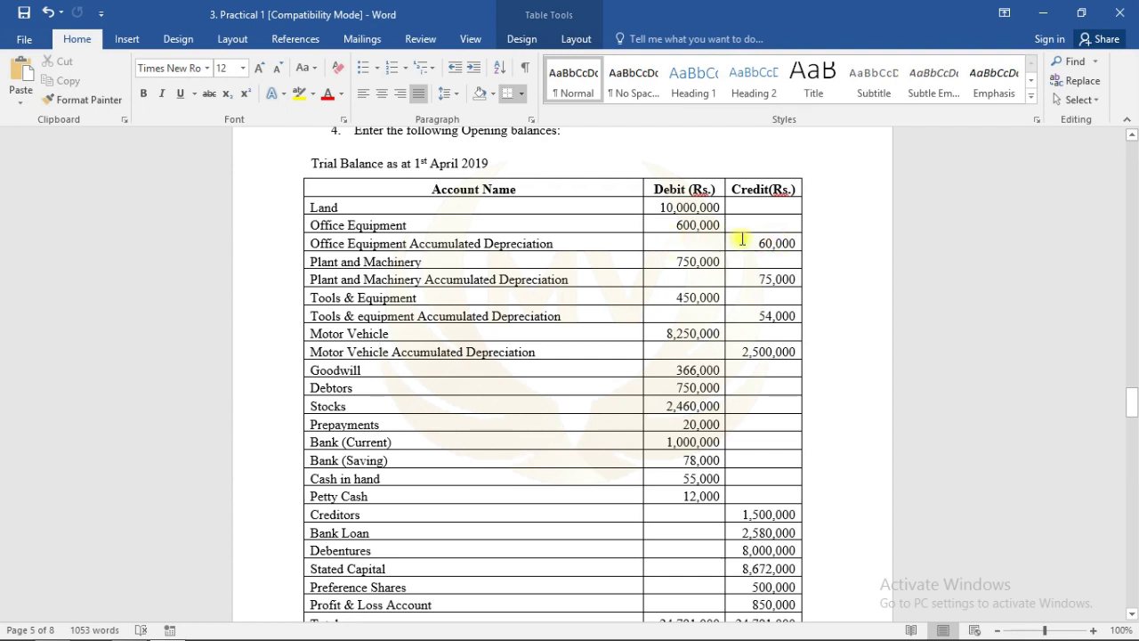
key(alt+Tab)
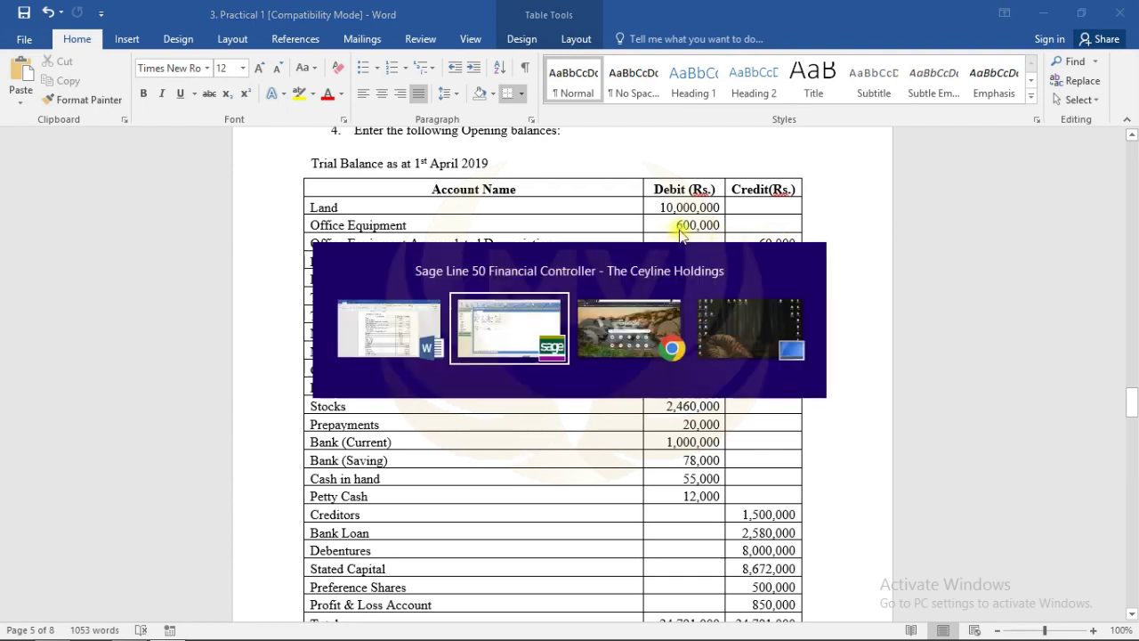
drag(450, 242, 409, 241)
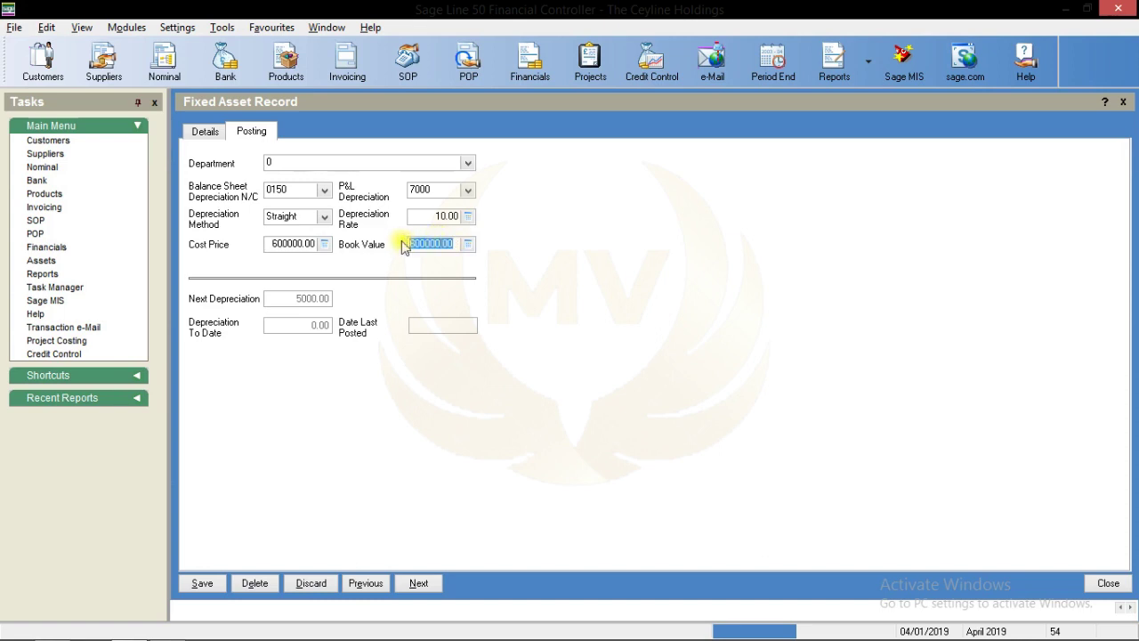
text(54)
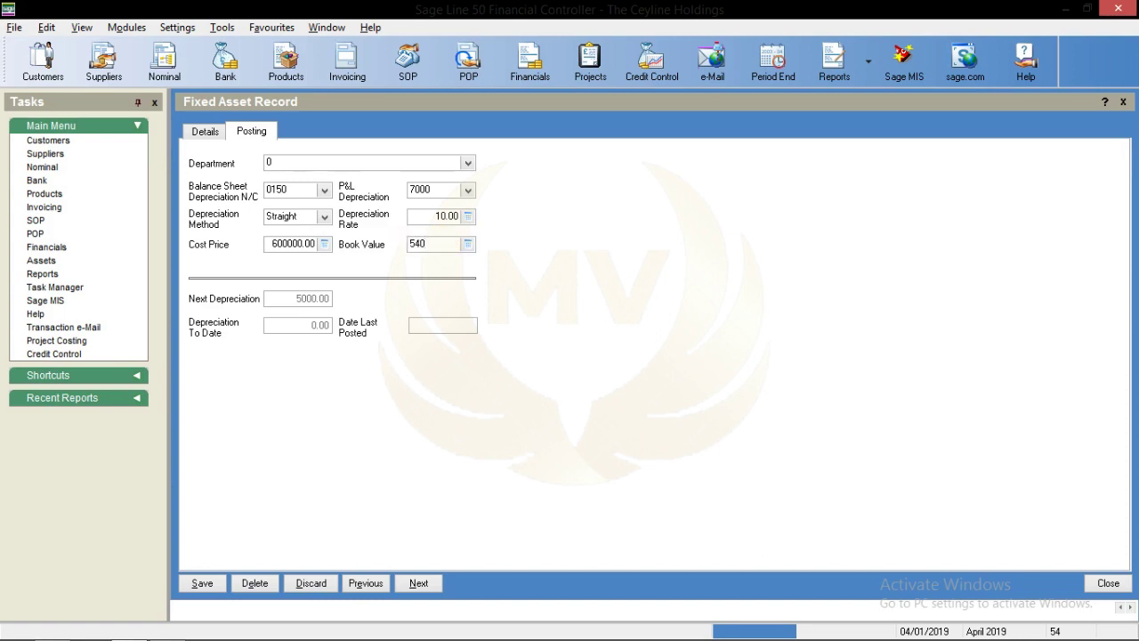
text(0000)
click(201, 583)
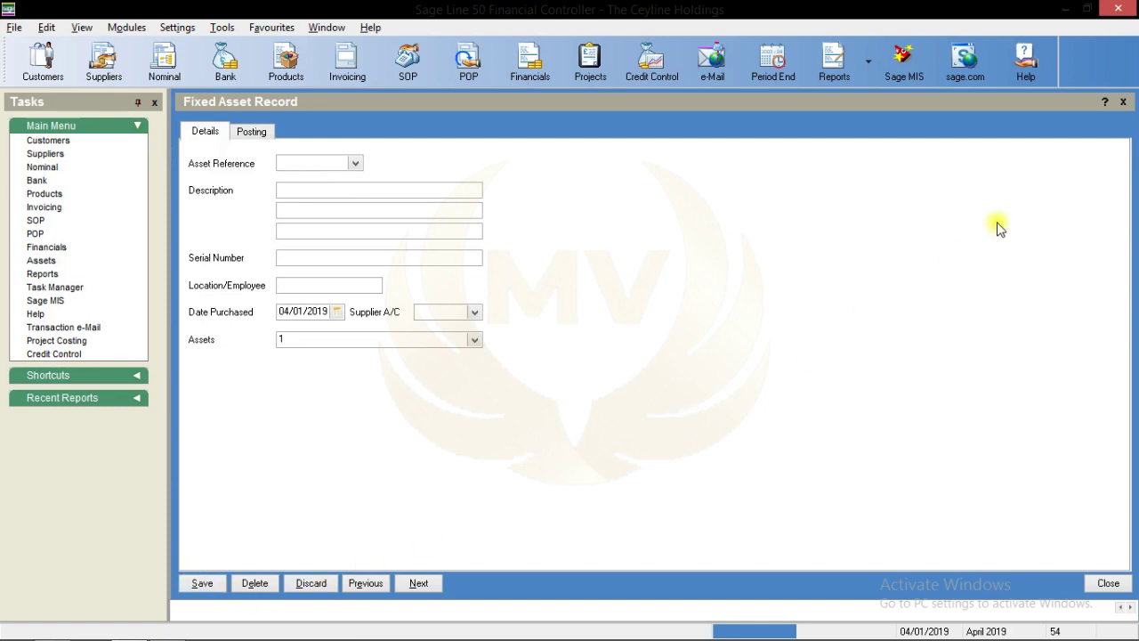
click(1122, 103)
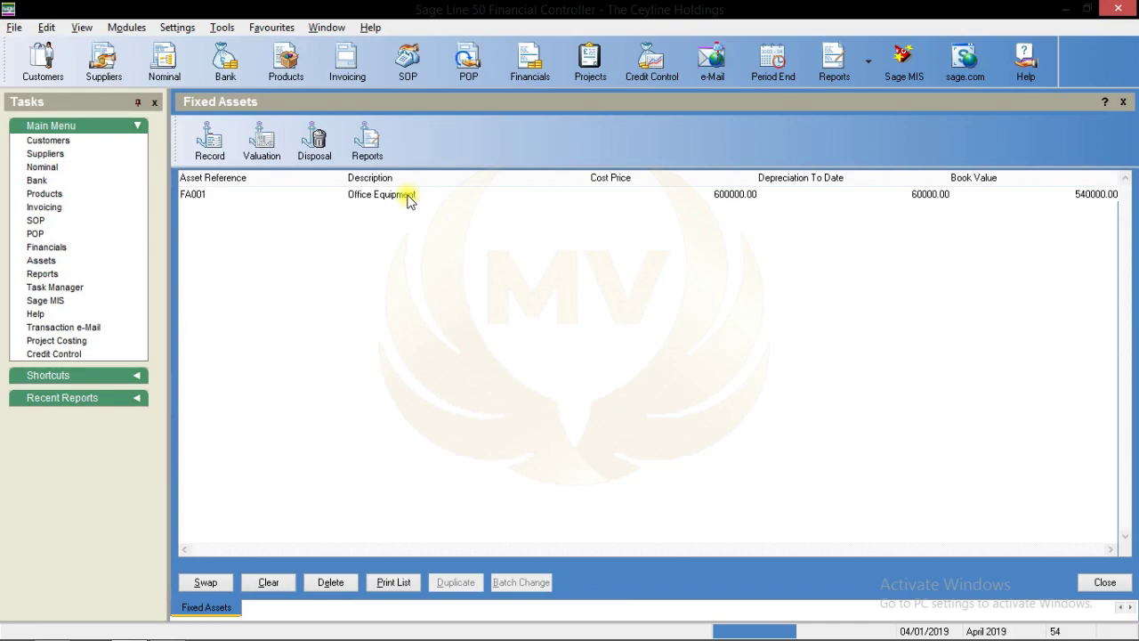
Step: Review the remaining assets in the Word depreciation table and return to the Fixed Assets list in Sage
key(alt+Tab)
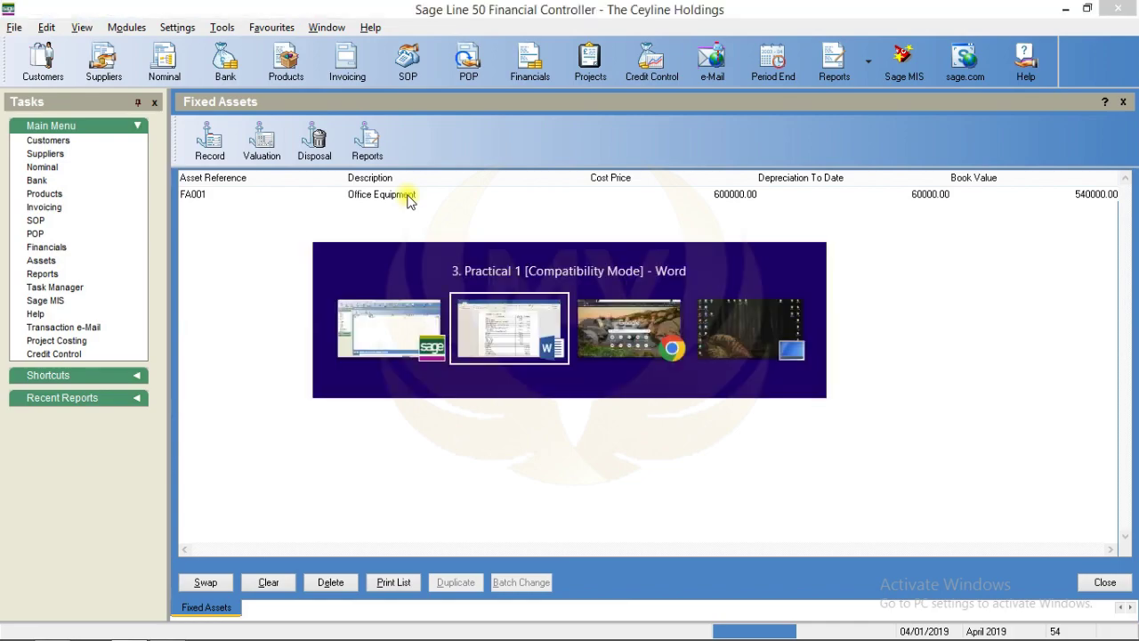
scroll(683, 303, down, 10)
scroll(683, 303, down, 7)
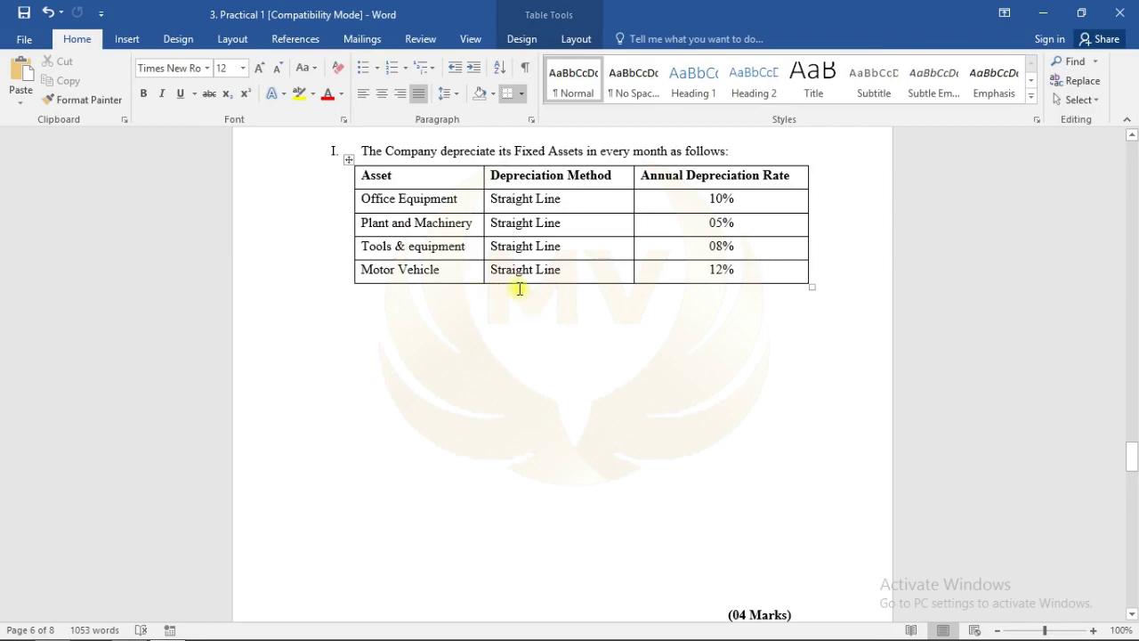
key(alt+Tab)
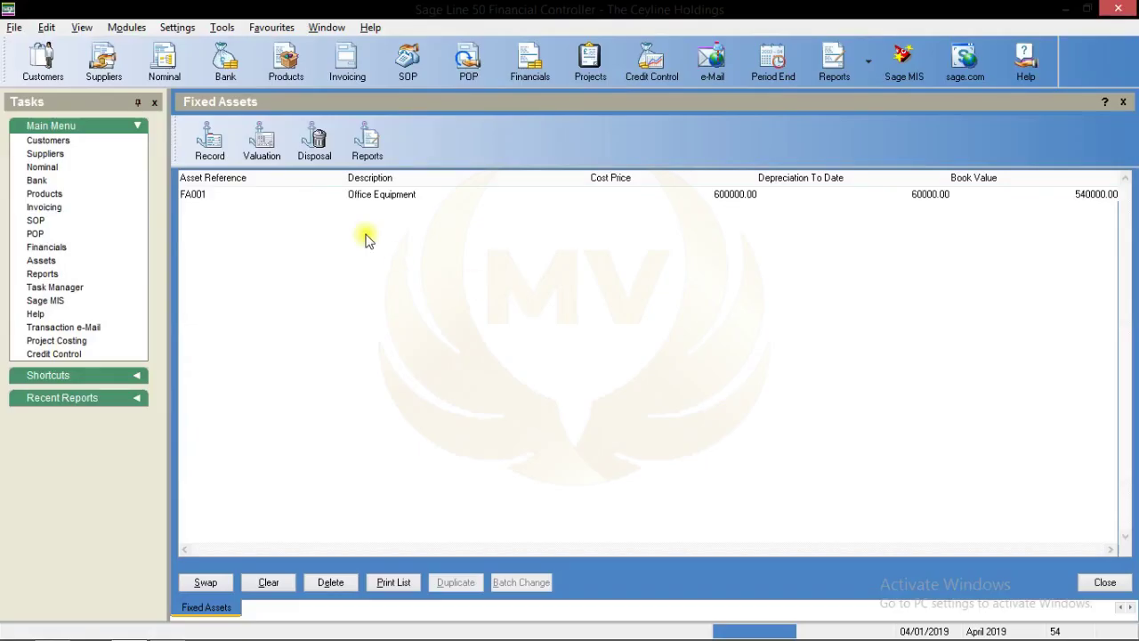